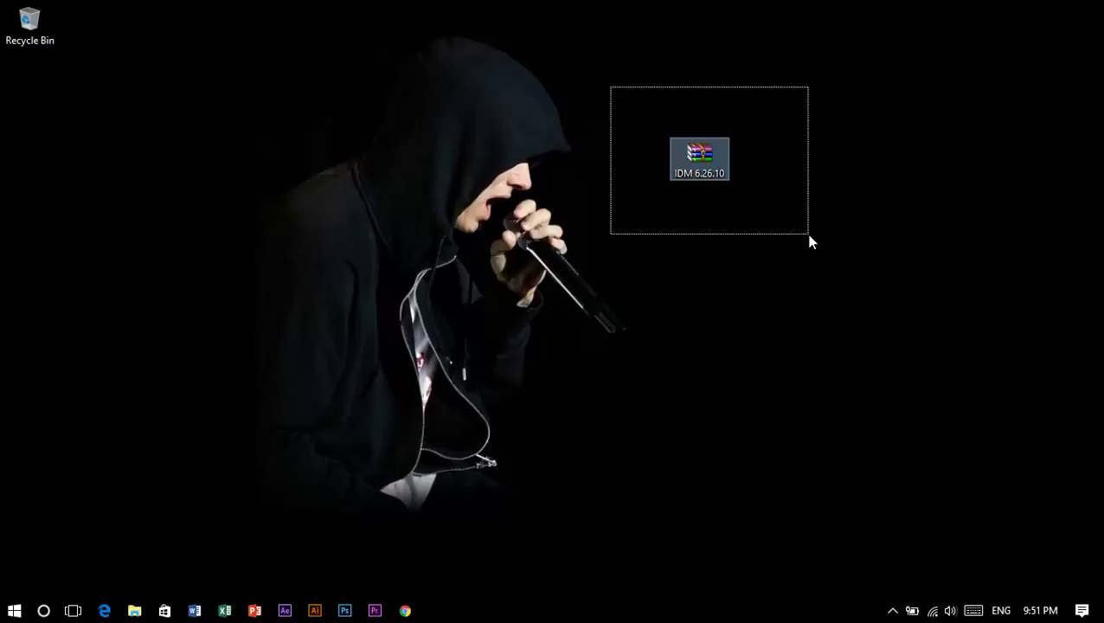
Reposition the IDM 6.26.10 archive on the desktop and deselect it.
drag(809, 234, 809, 234)
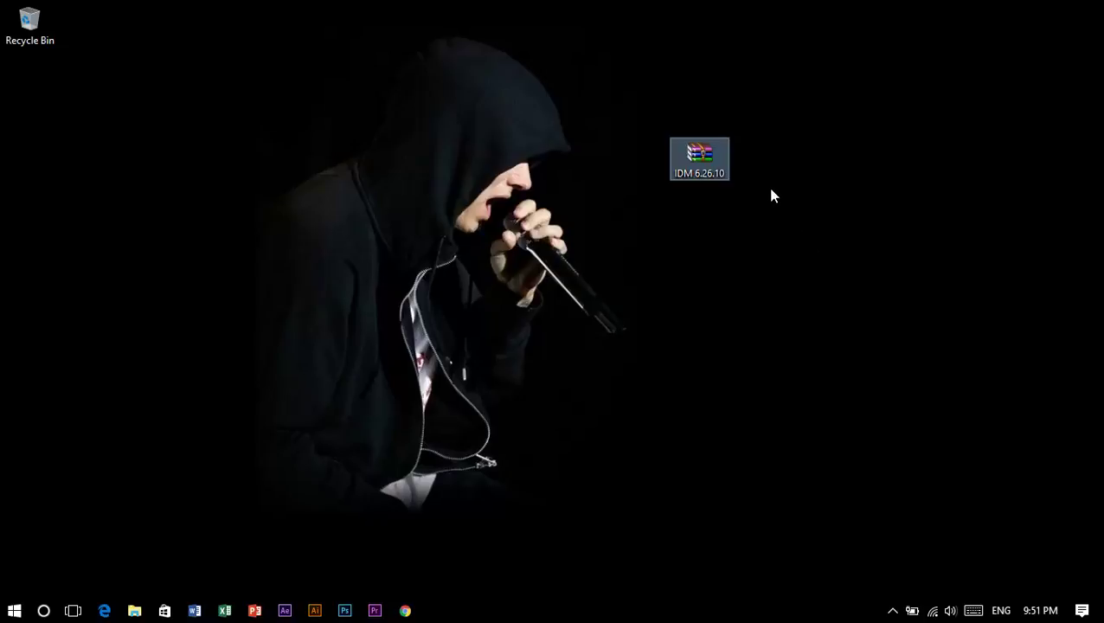
drag(761, 247, 760, 242)
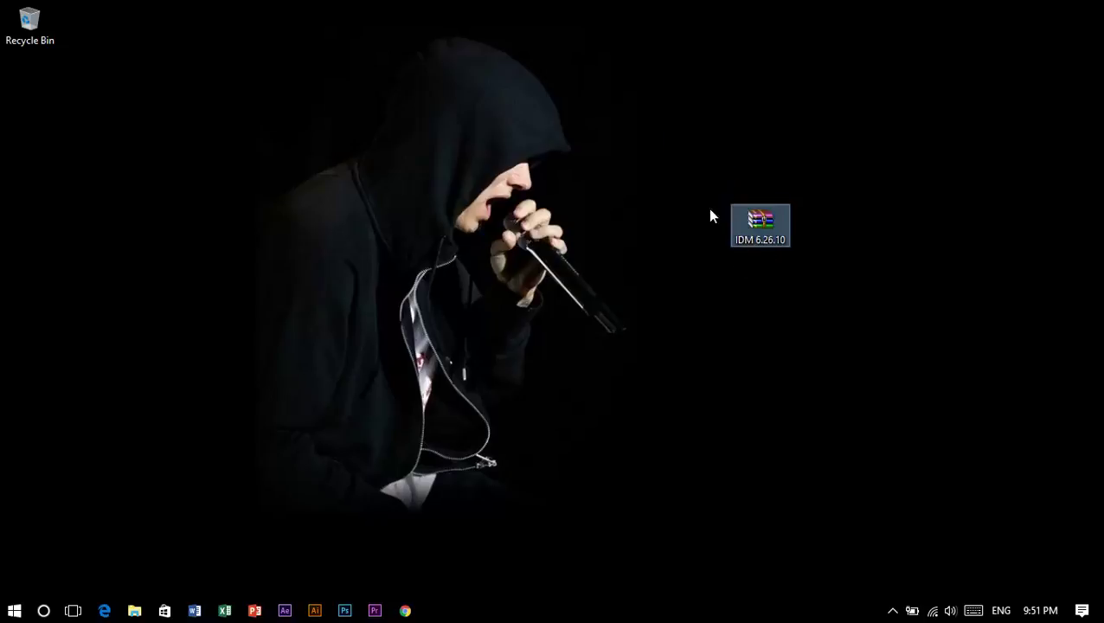
drag(689, 154, 832, 298)
click(832, 287)
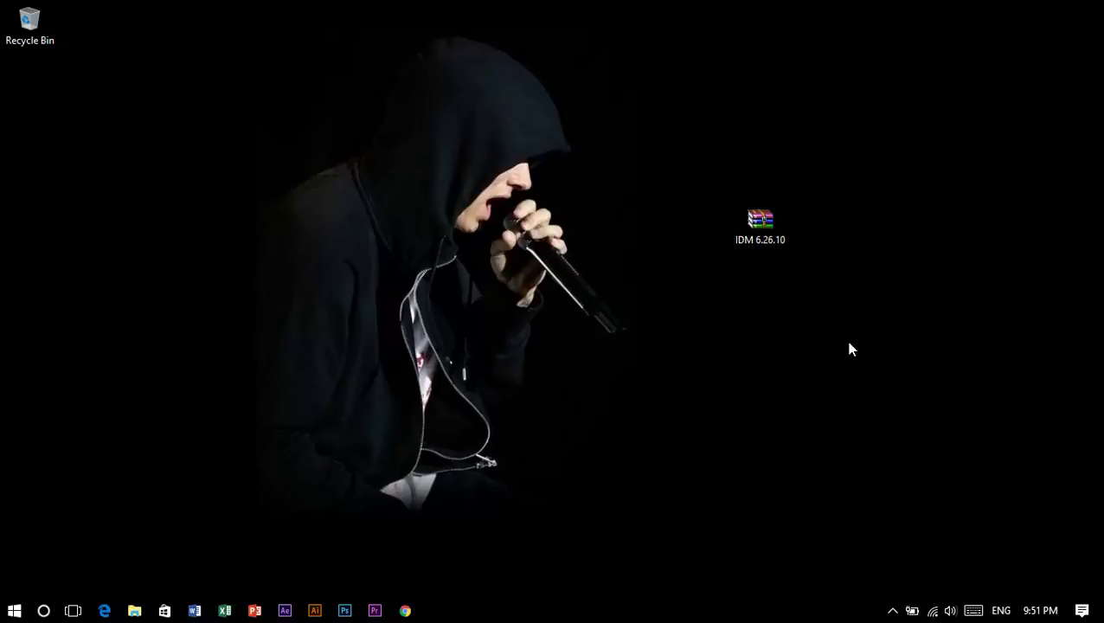
Disable all Avast shields until the computer is restarted.
click(891, 610)
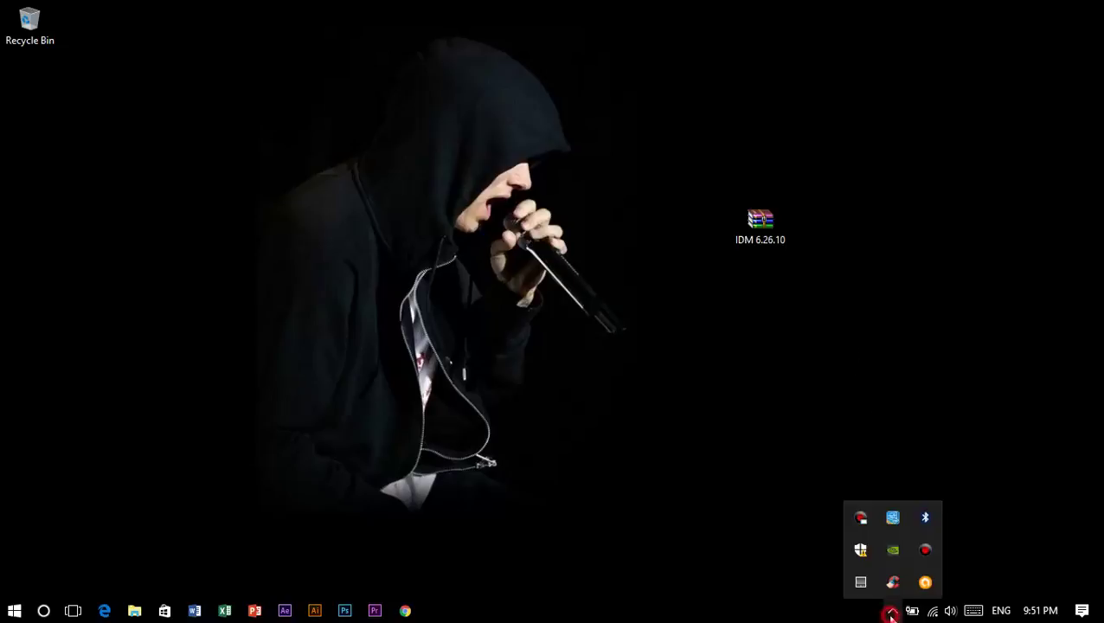
right_click(925, 584)
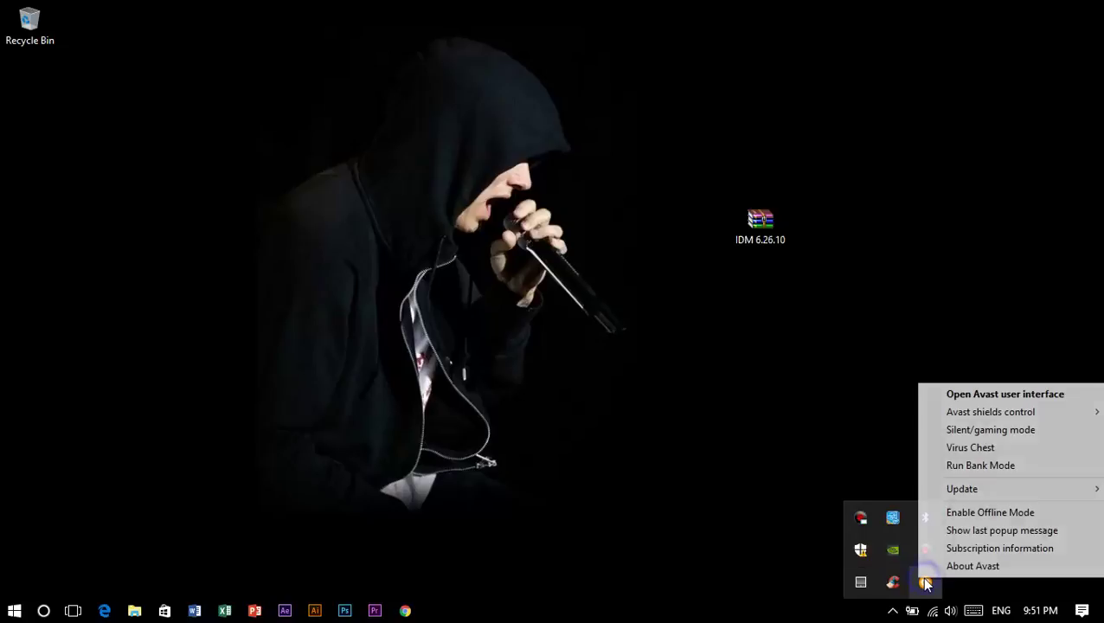
mouse_move(990, 412)
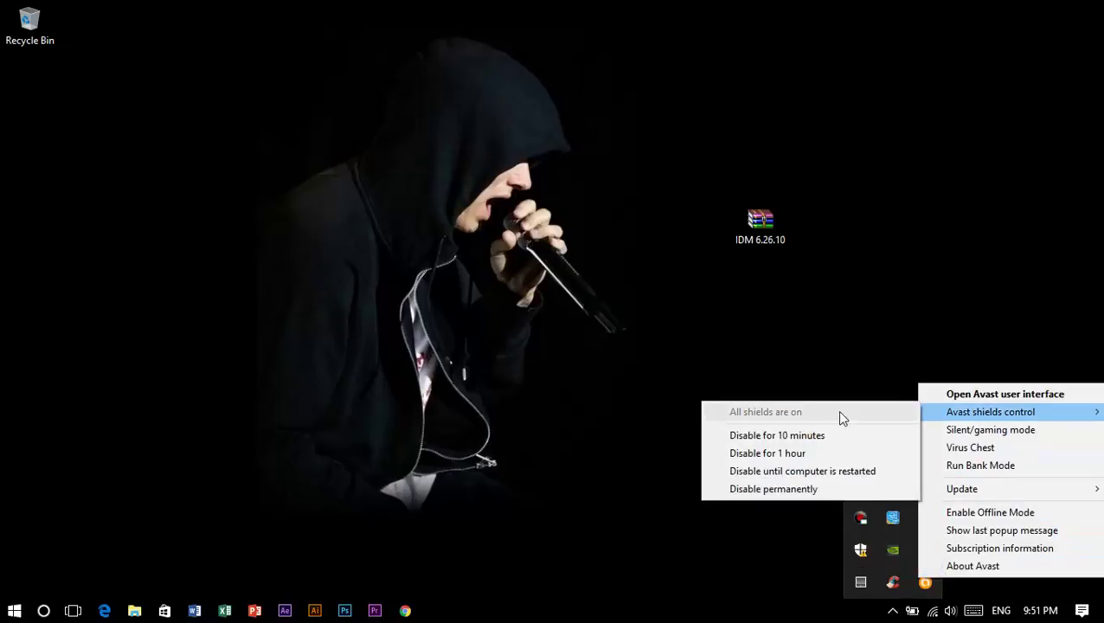
click(764, 474)
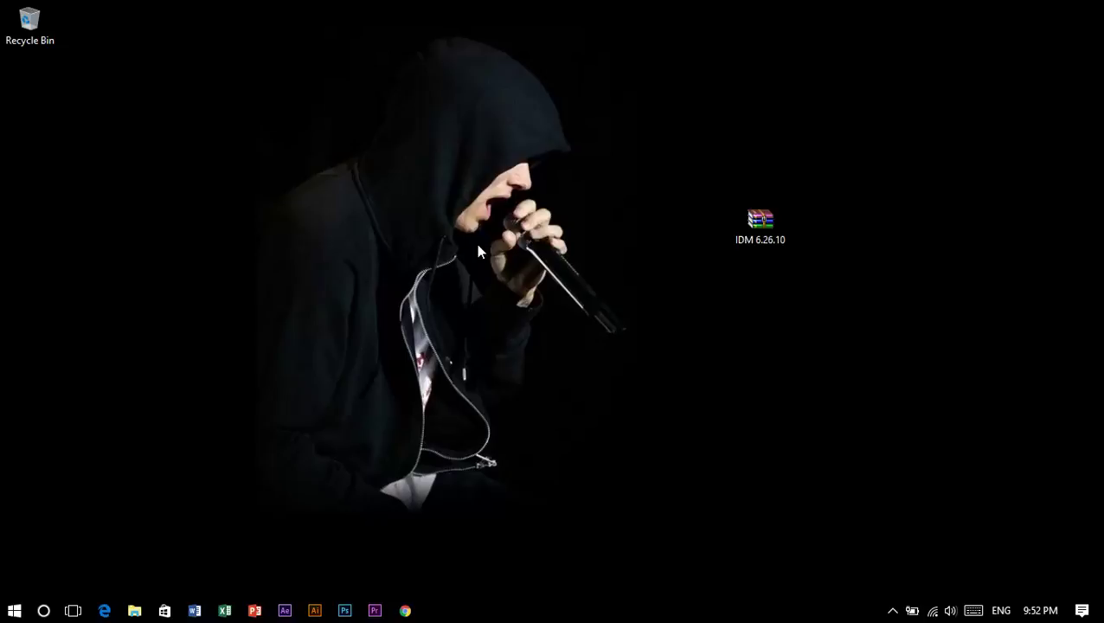
Open the IDM 6.26.10 archive from the desktop in WinRAR.
drag(758, 221, 784, 208)
drag(830, 259, 878, 313)
right_click(759, 217)
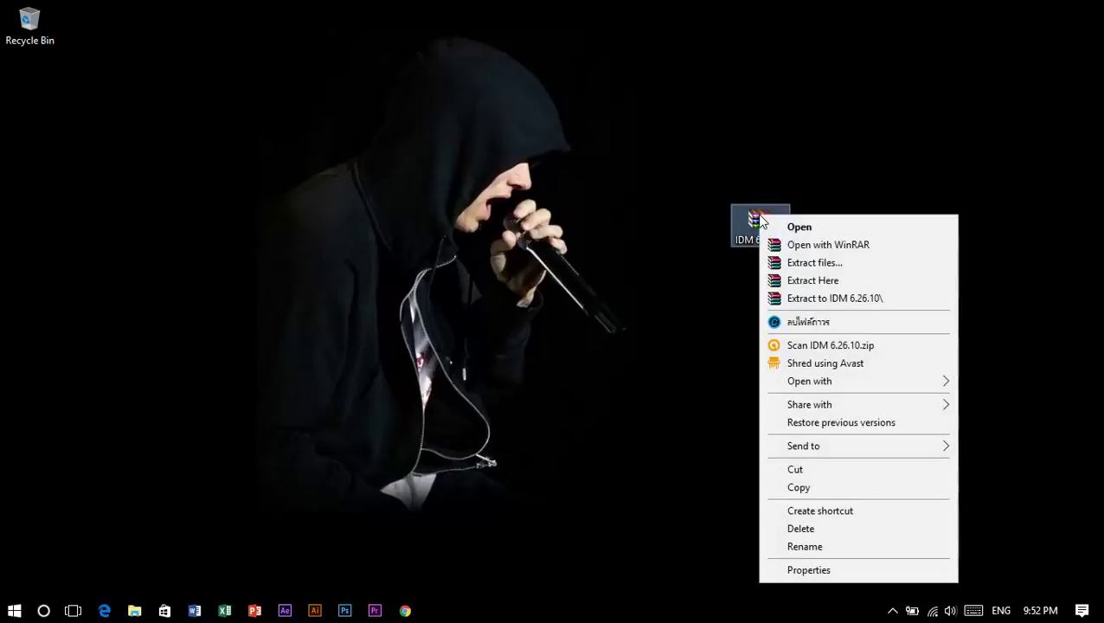
double_click(759, 222)
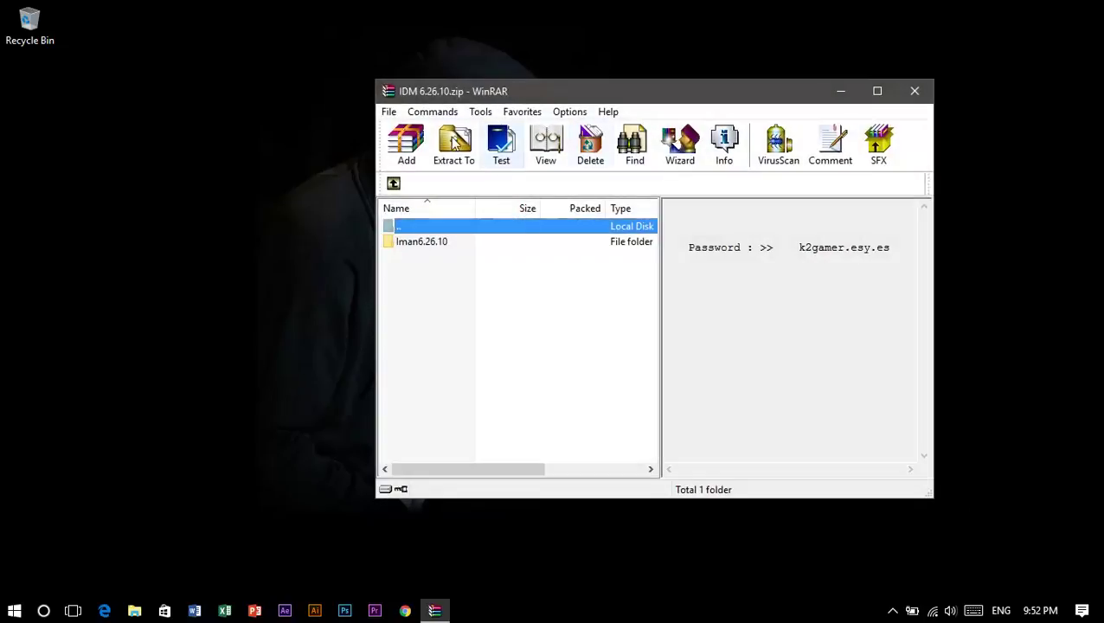
Copy the archive password from the comment shown beside the file list.
drag(801, 248, 888, 250)
right_click(858, 251)
click(897, 300)
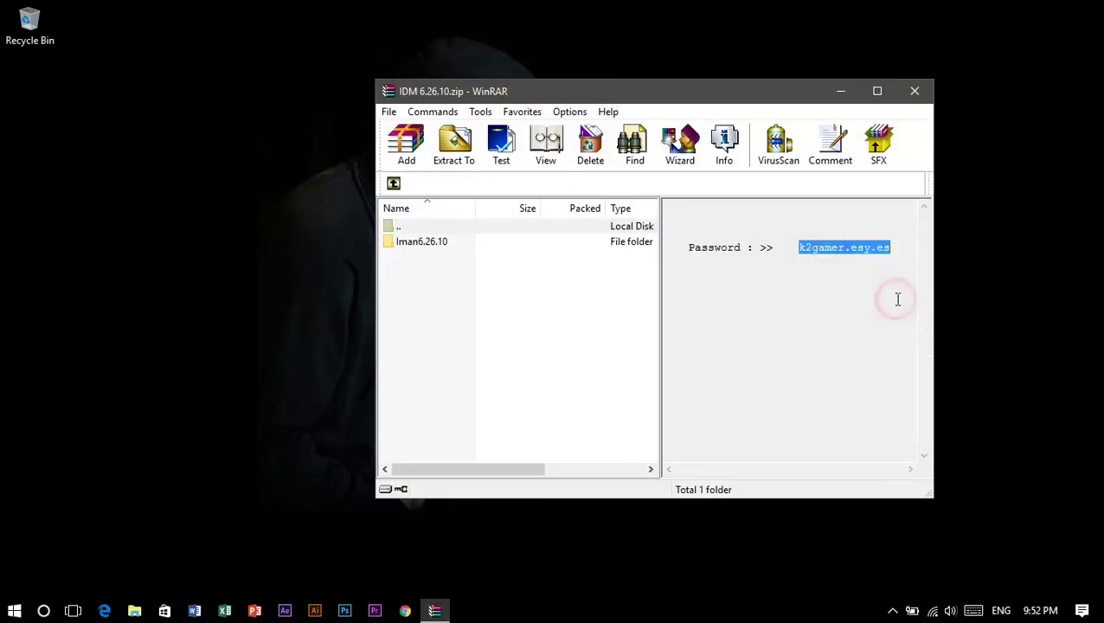
click(844, 280)
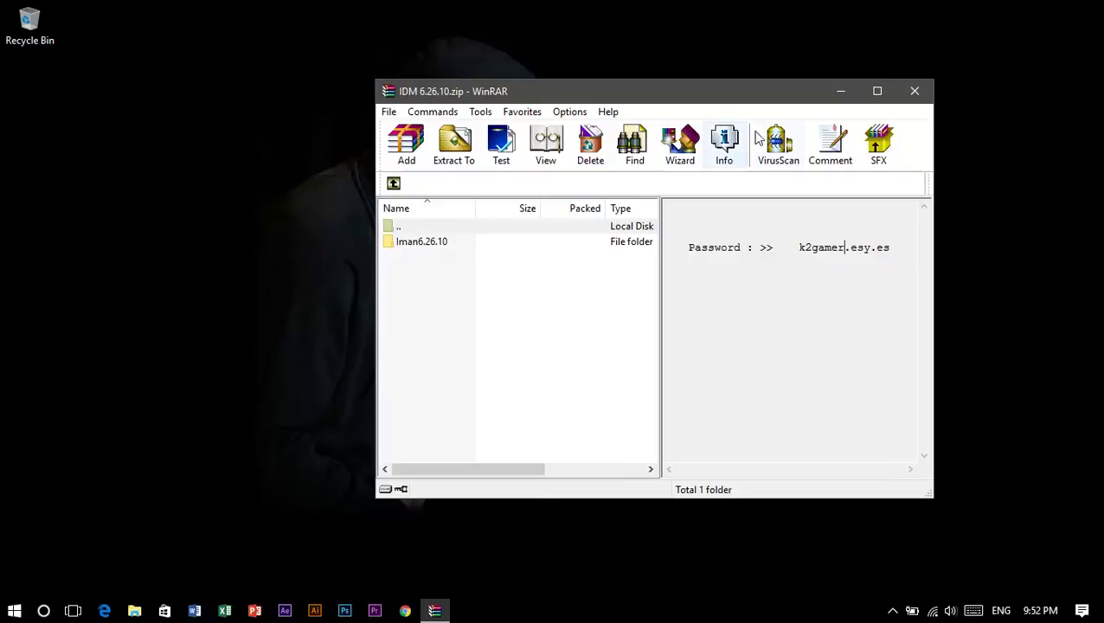
Extract the Iman6.26.10 folder to the desktop, entering the archive password, and close WinRAR.
drag(415, 243, 159, 208)
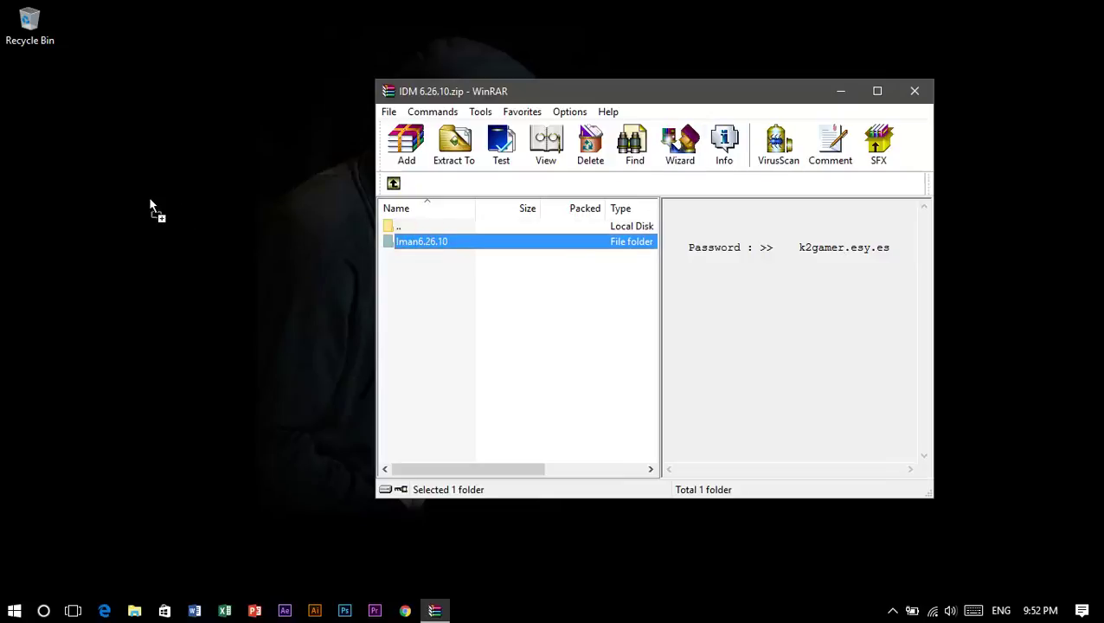
drag(104, 182, 104, 182)
right_click(559, 254)
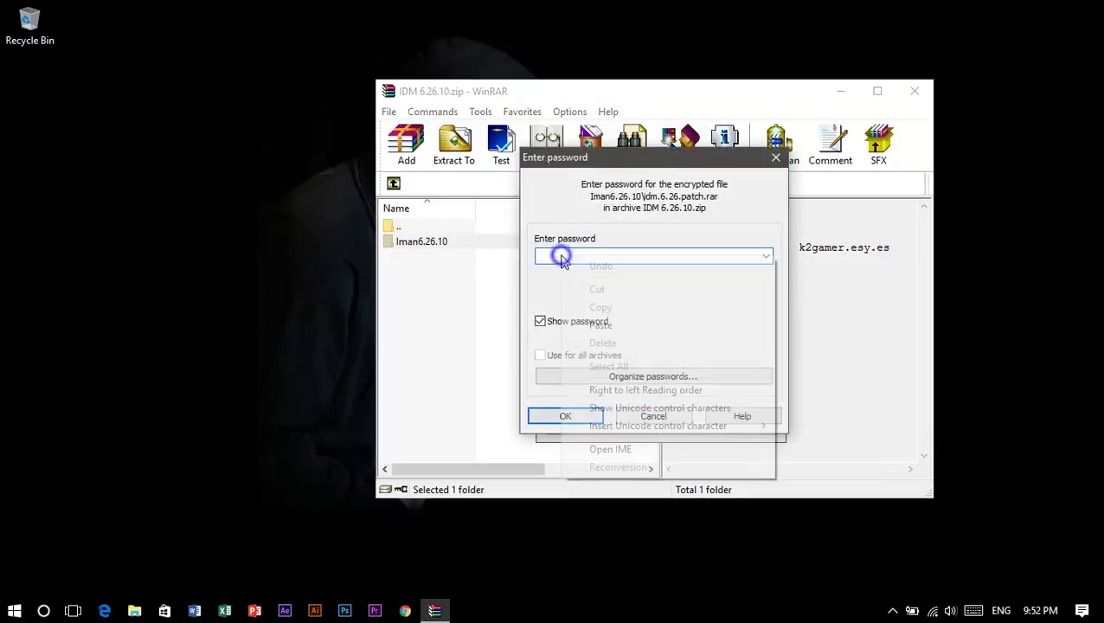
click(600, 325)
click(579, 412)
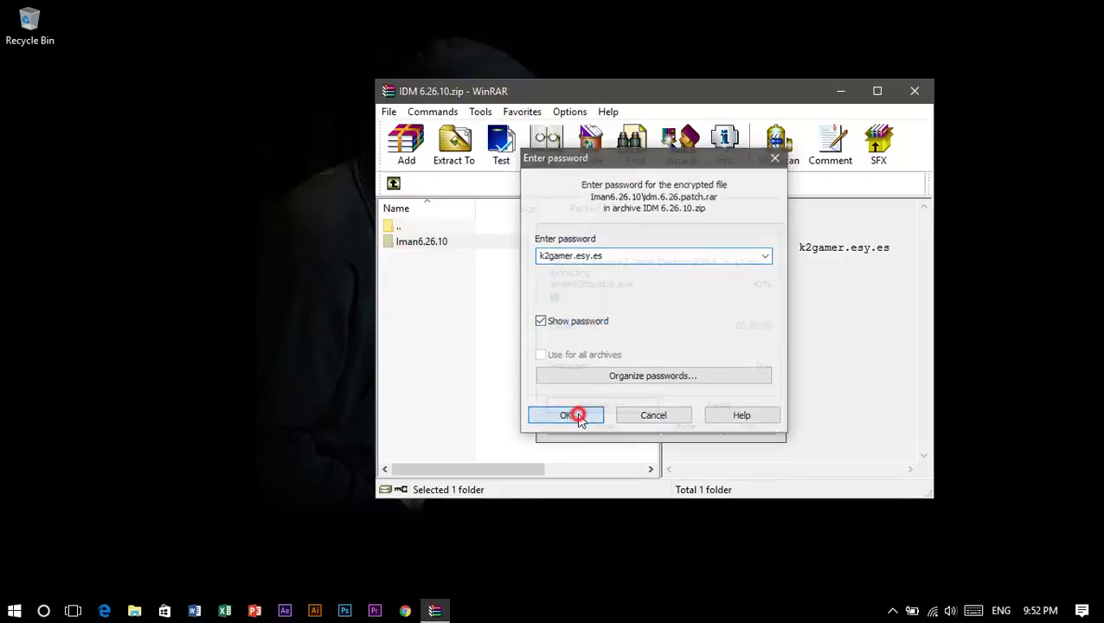
click(914, 92)
Open the extracted Iman6.26.10 folder and launch the idman626build10 installer.
drag(104, 156, 138, 156)
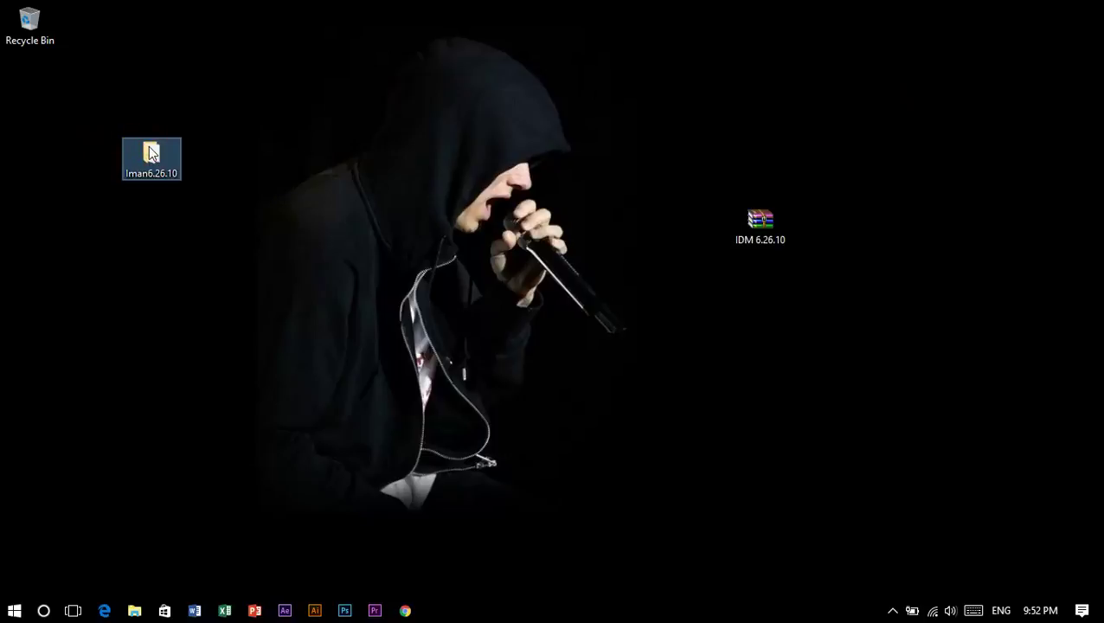
double_click(150, 154)
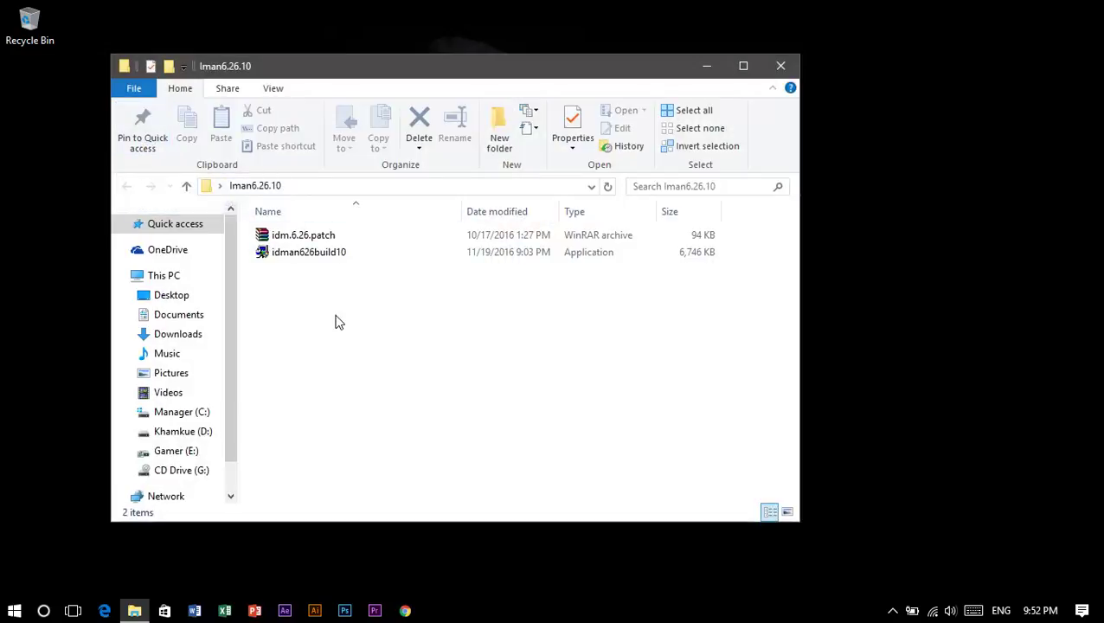
mouse_move(282, 273)
mouse_down()
mouse_move(347, 253)
mouse_move(330, 256)
mouse_up()
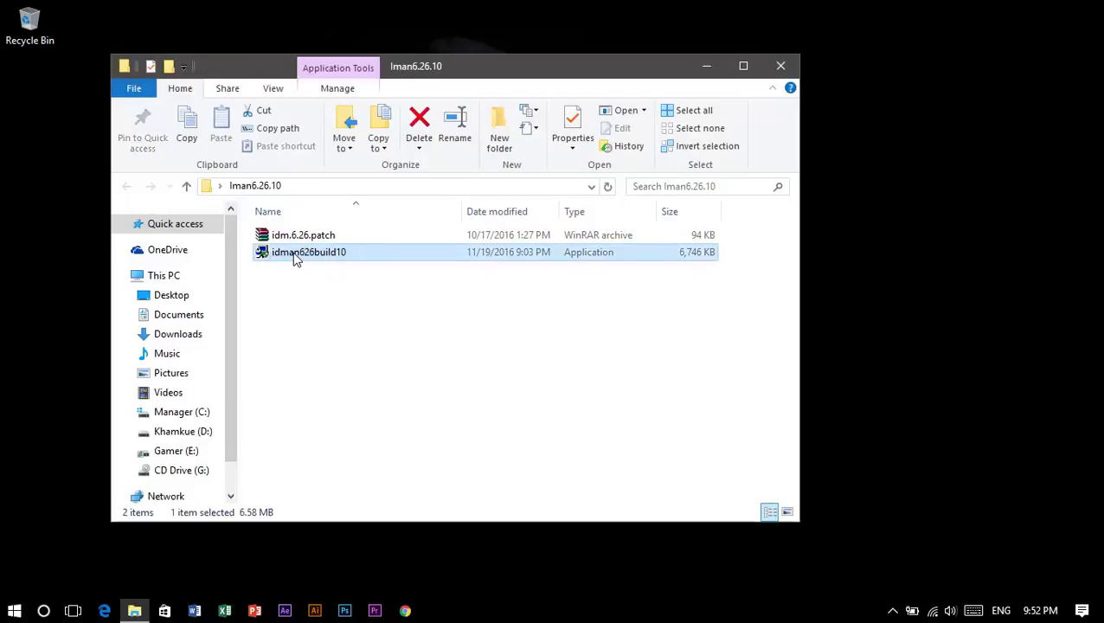
double_click(294, 252)
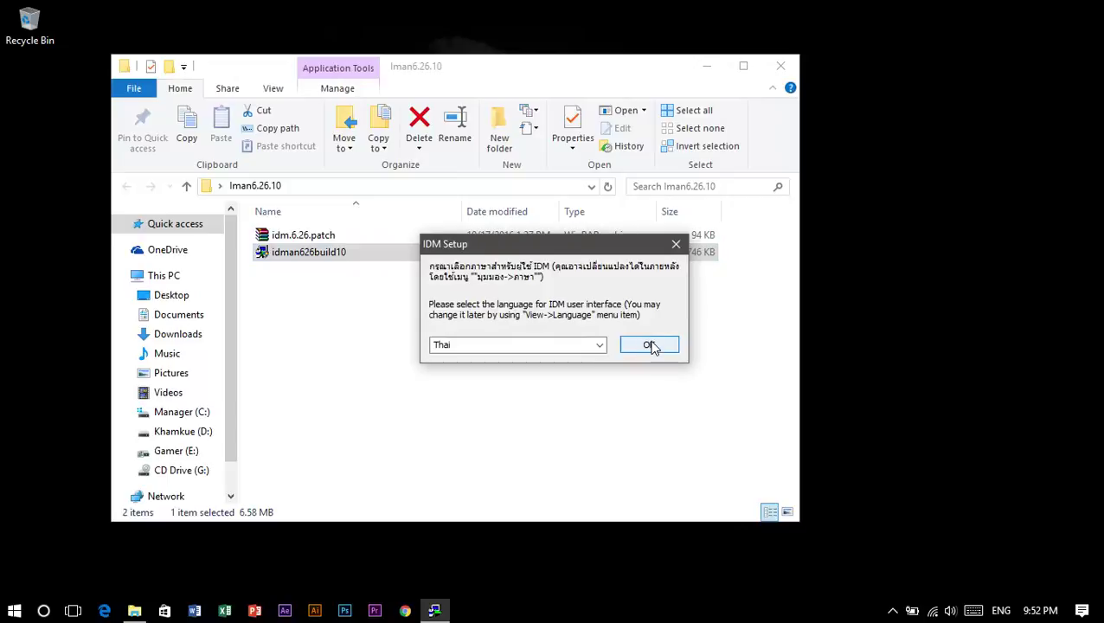
Install Internet Download Manager in Thai, accepting the licence and keeping the default destination folder and the desktop icon option.
click(650, 344)
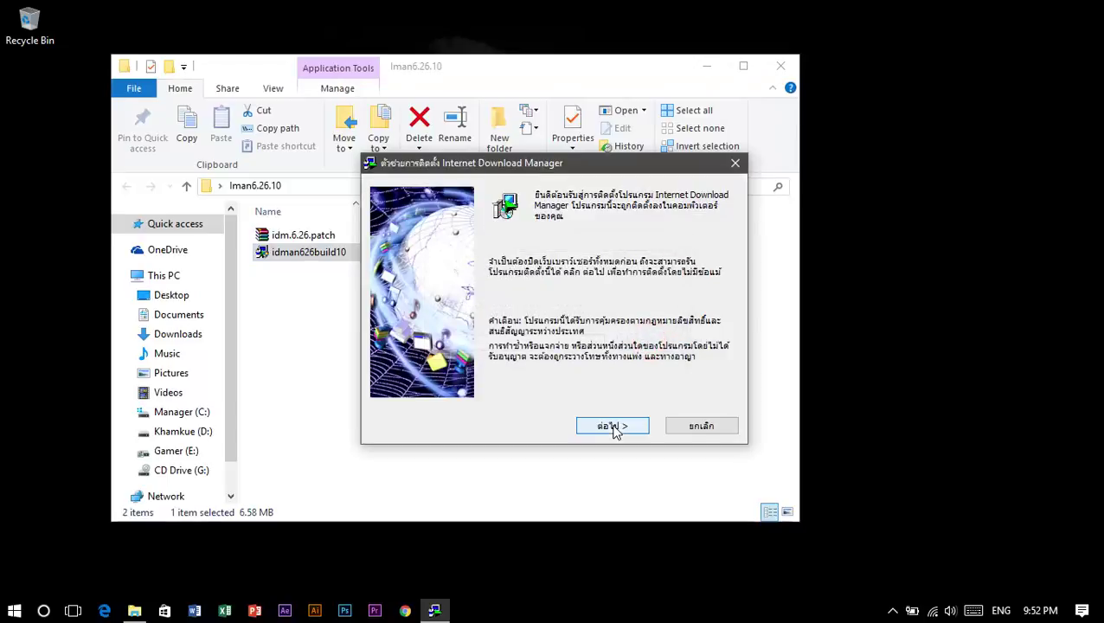
click(614, 429)
click(487, 392)
click(632, 433)
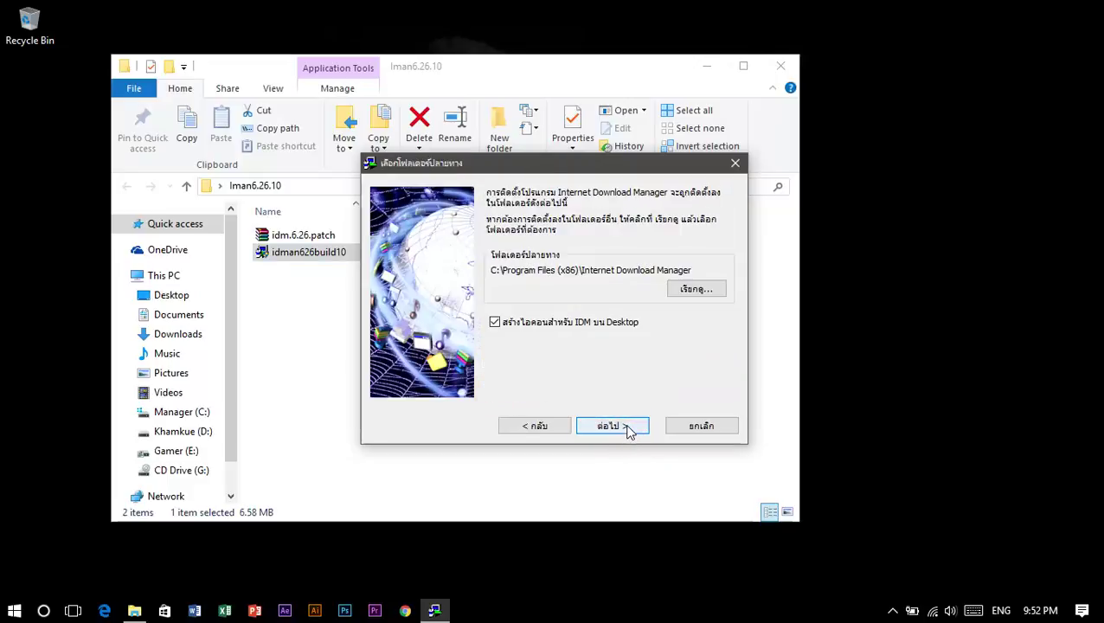
click(629, 433)
click(629, 433)
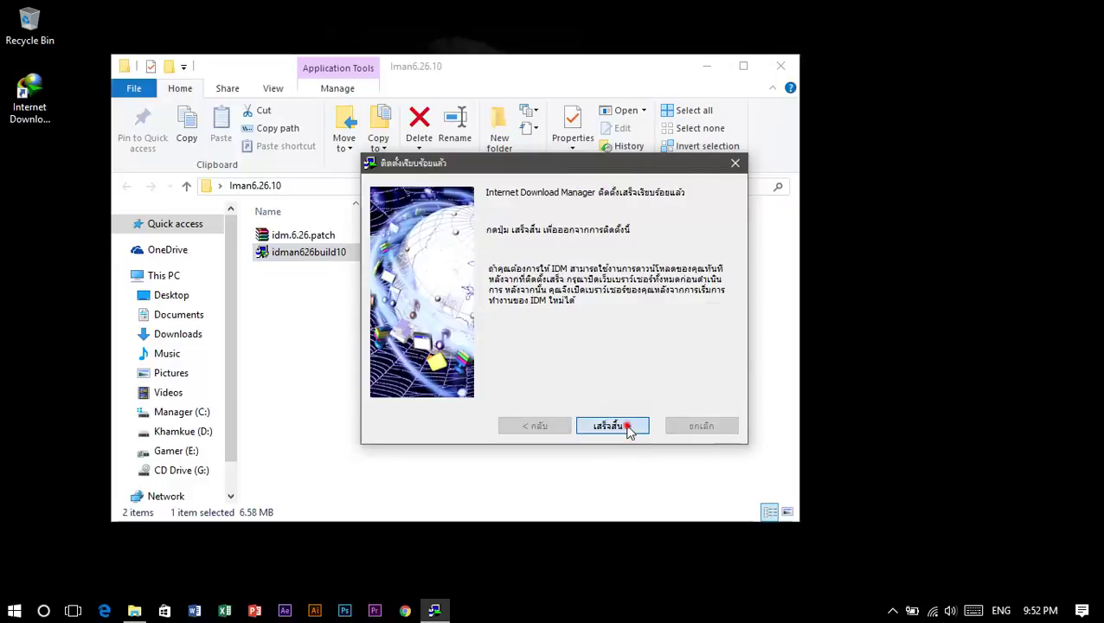
click(630, 432)
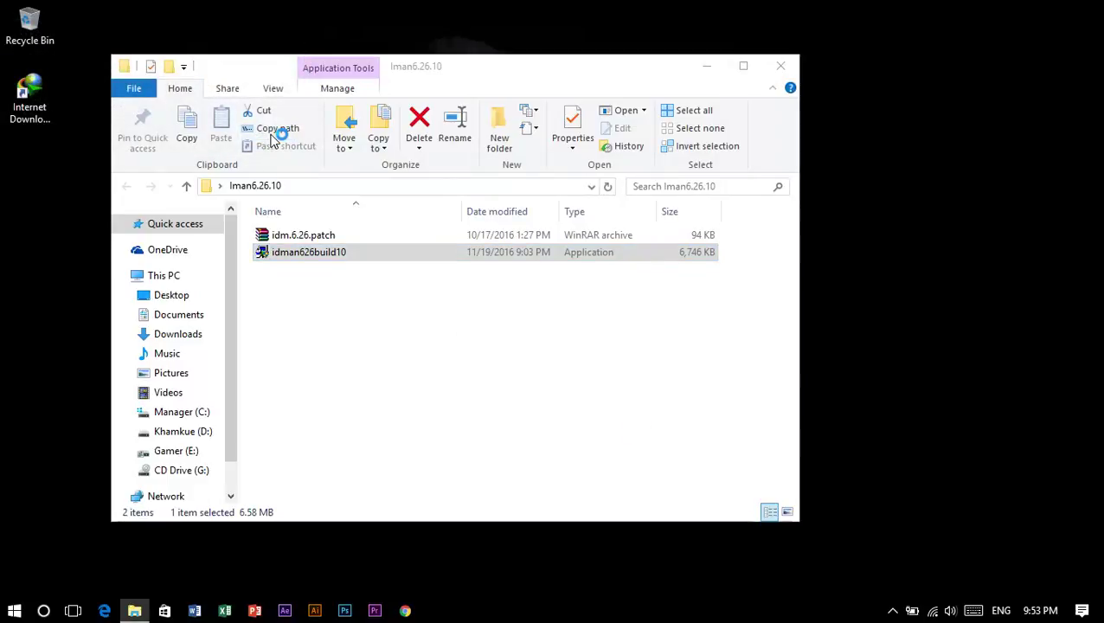
Move the folder window aside and exit the Internet Download Manager running in the background.
click(636, 76)
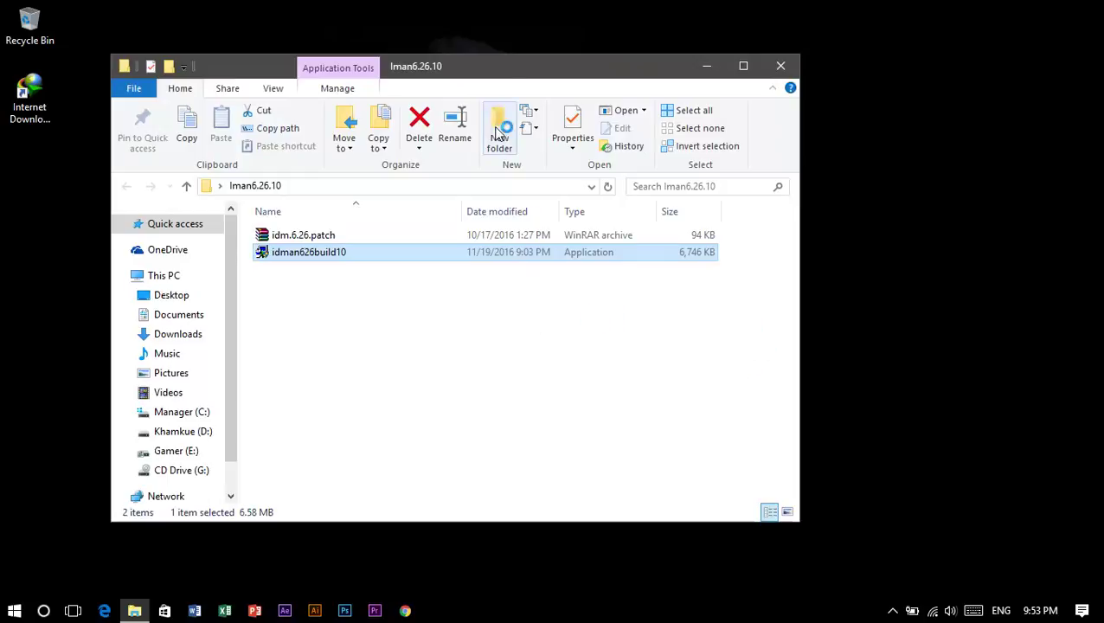
drag(496, 65, 624, 75)
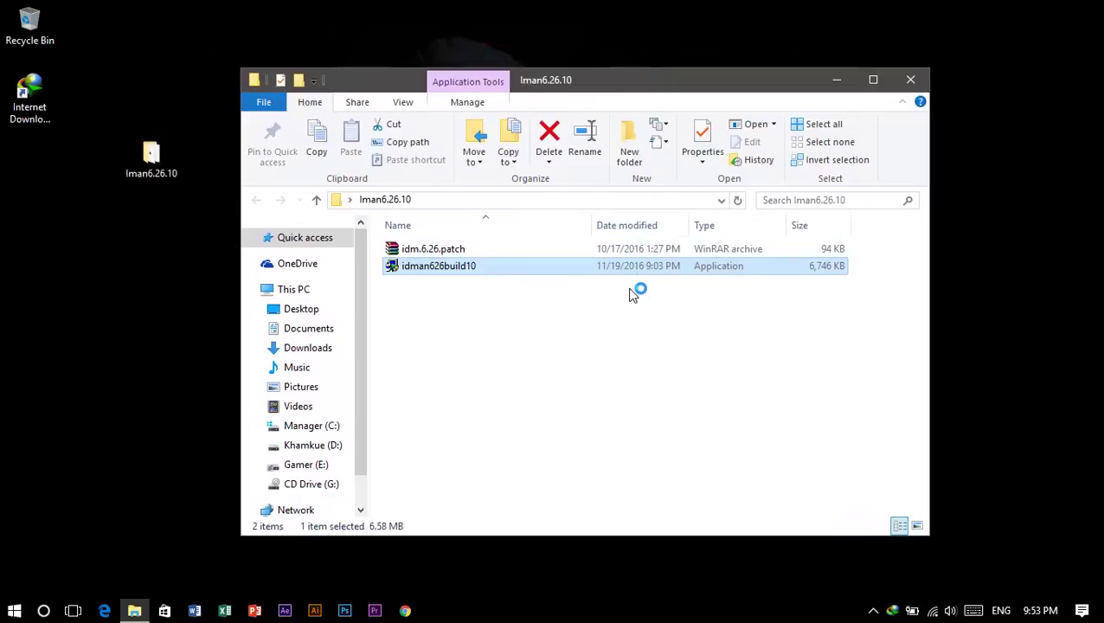
click(873, 610)
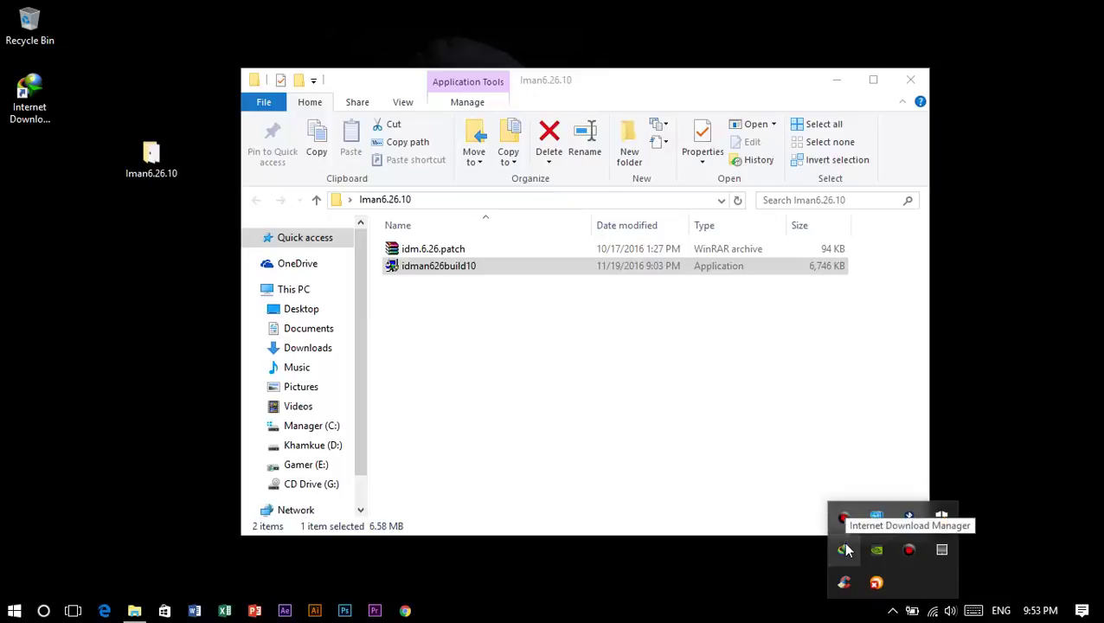
click(723, 414)
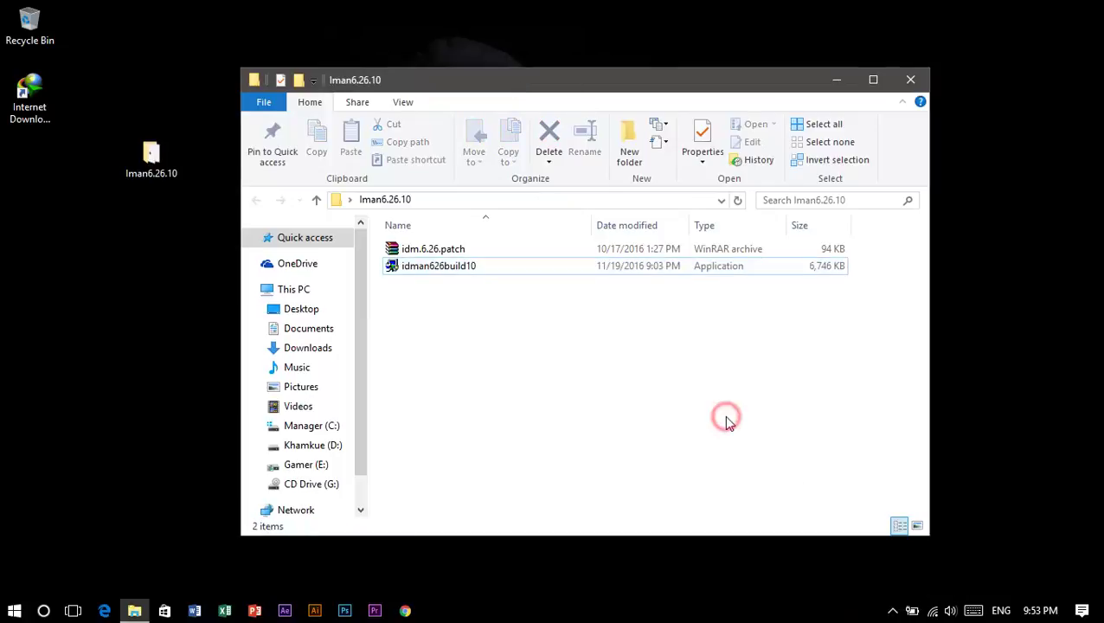
click(891, 609)
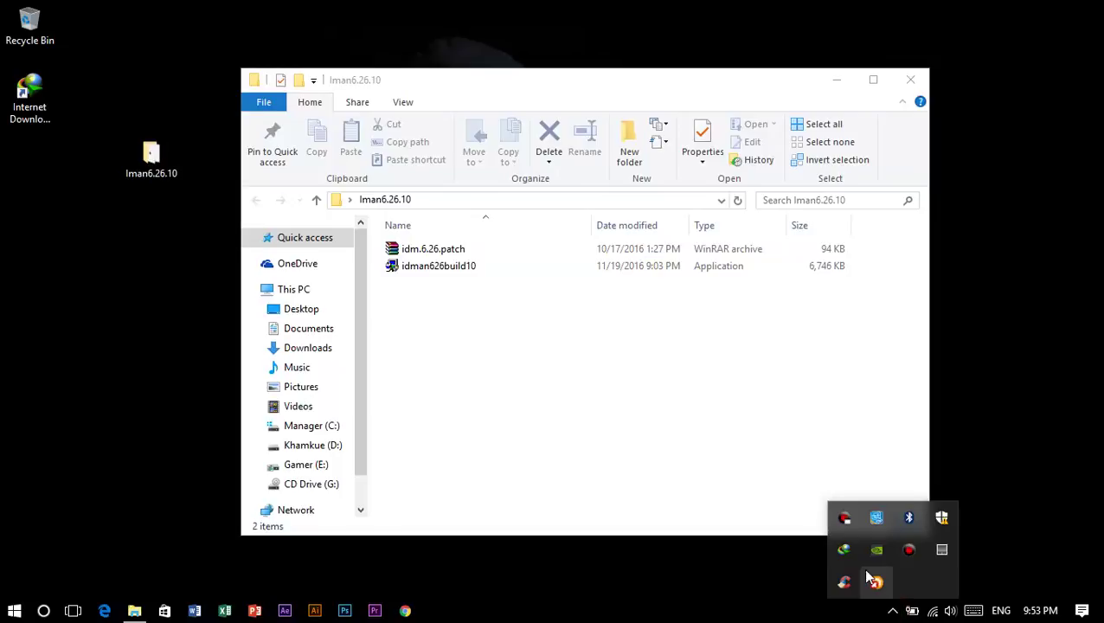
right_click(844, 550)
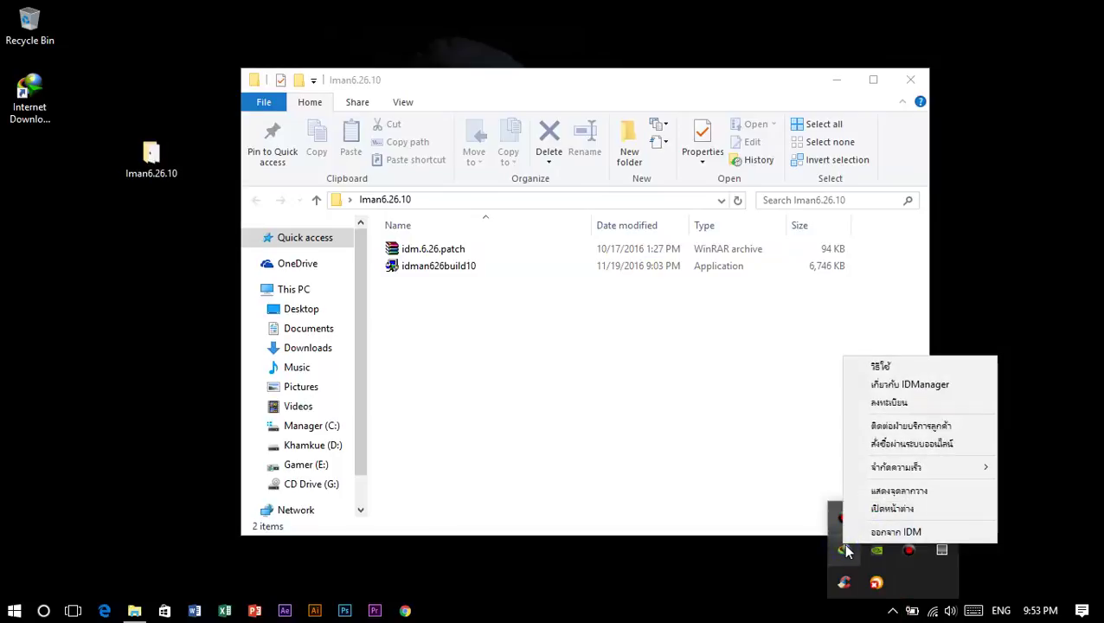
click(879, 533)
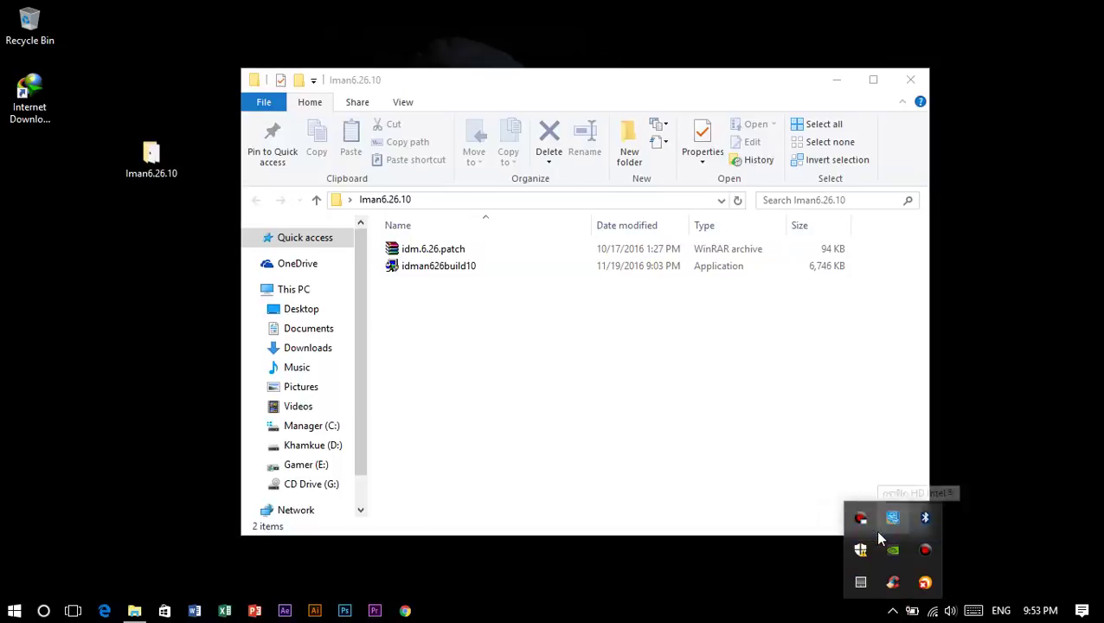
Extract the idm.6.26.patch archive directly into the Iman6.26.10 folder.
double_click(579, 267)
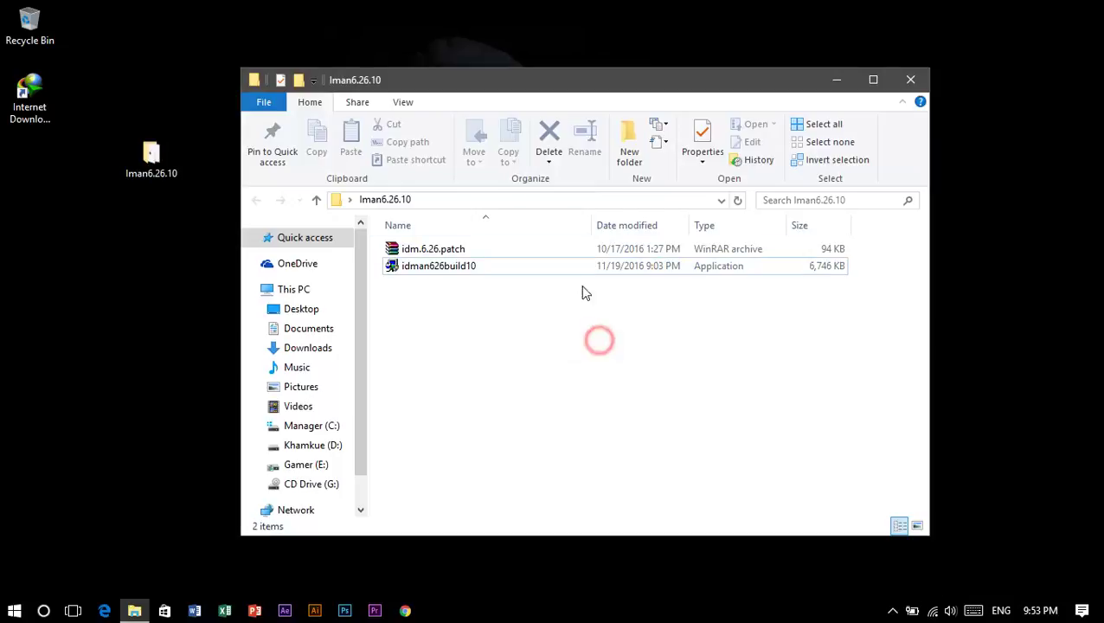
drag(502, 76, 527, 63)
click(454, 238)
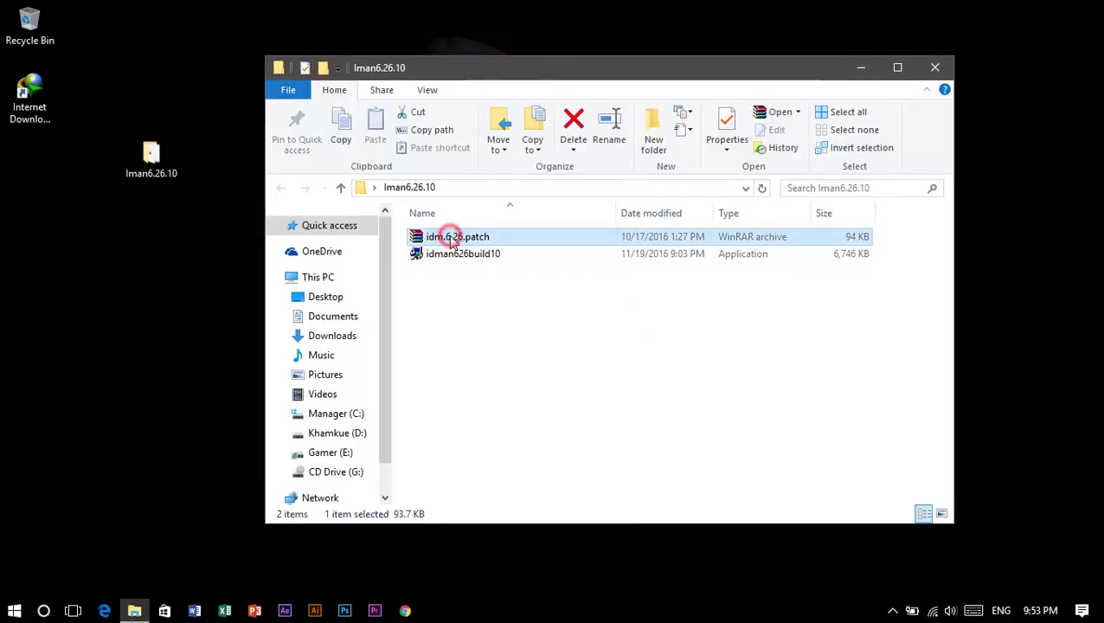
right_click(456, 241)
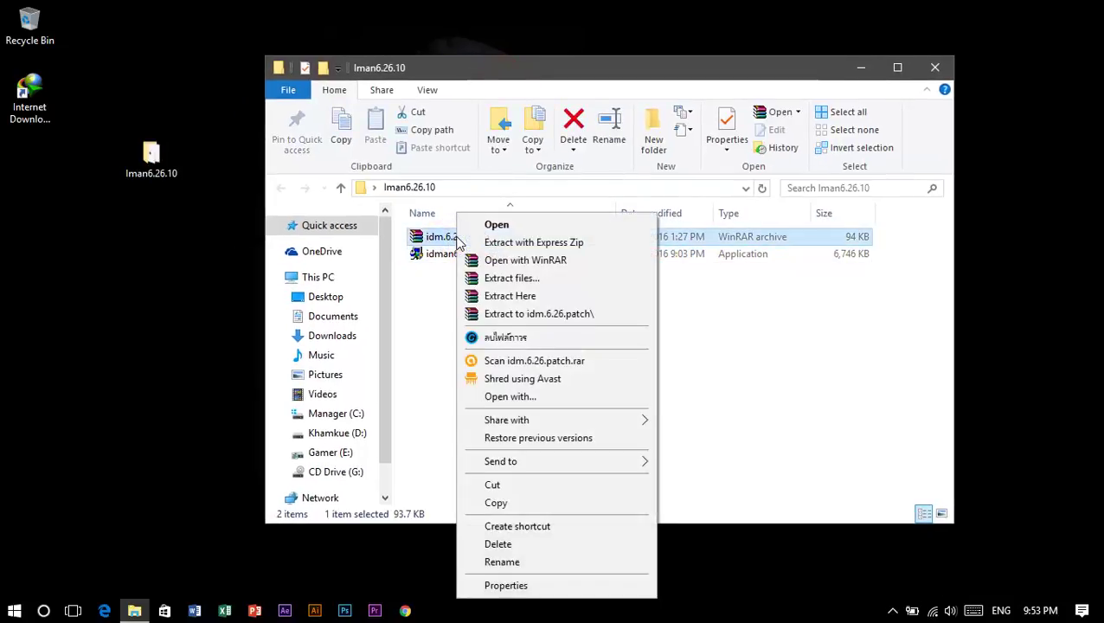
click(524, 300)
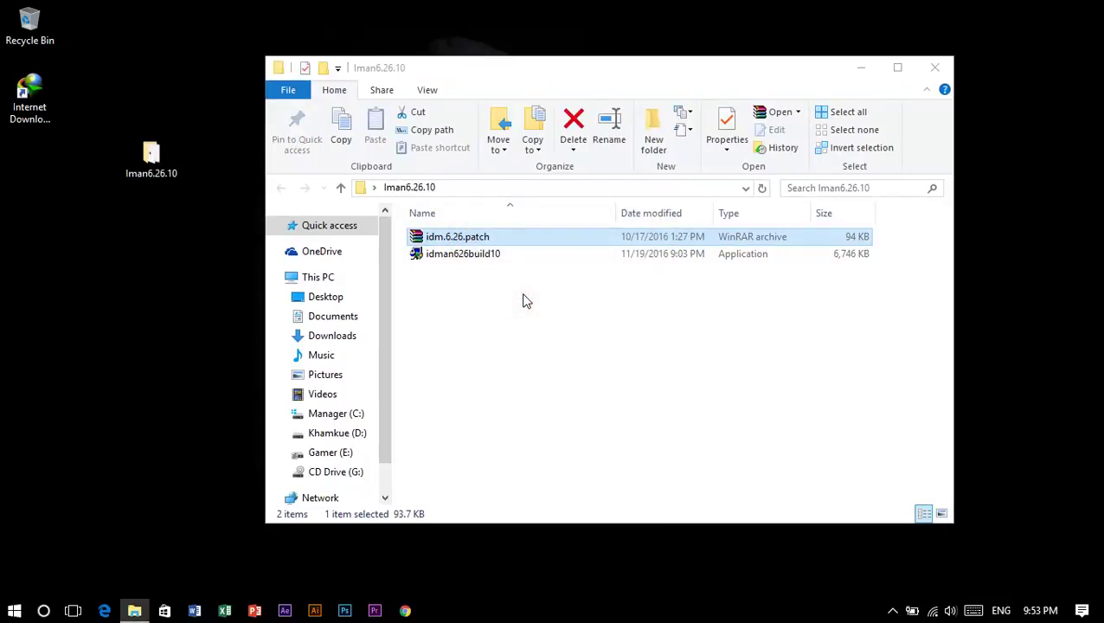
click(446, 300)
click(456, 273)
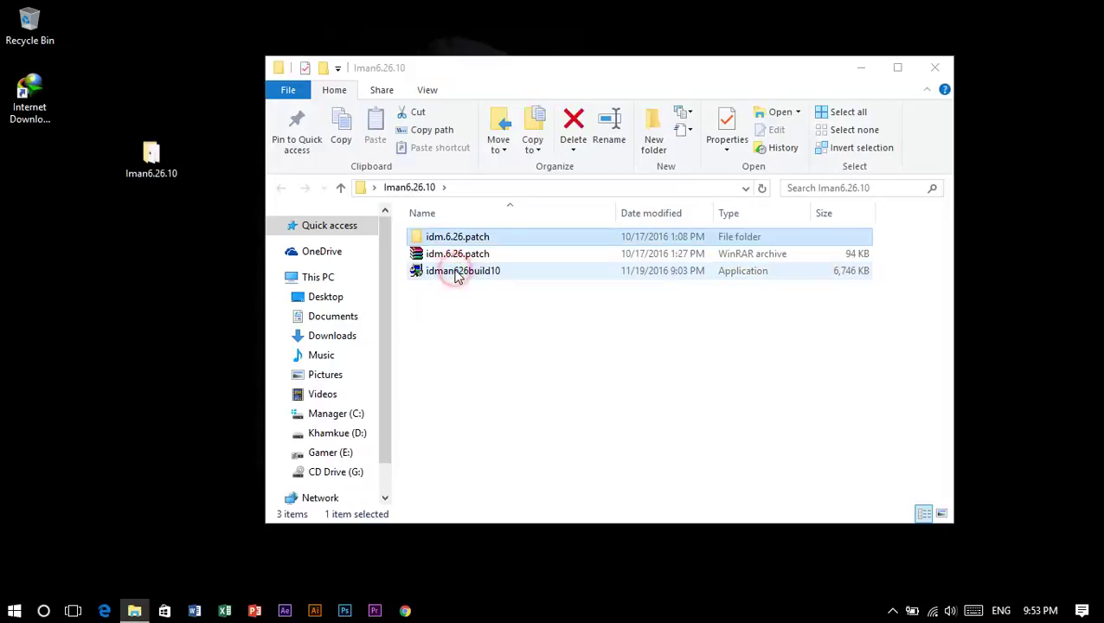
click(465, 306)
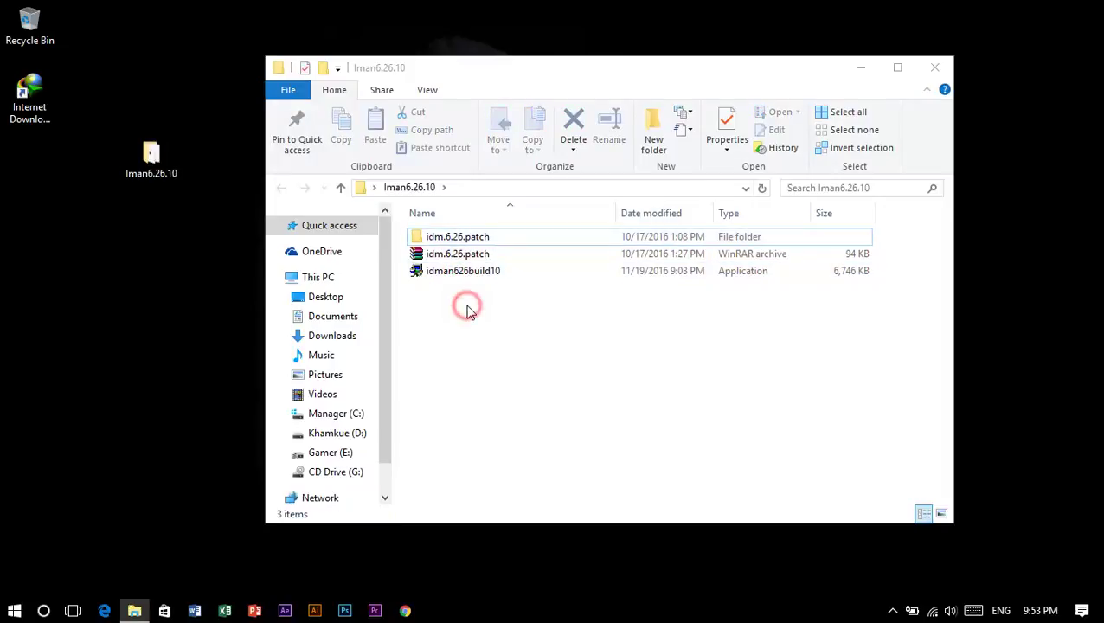
Open the extracted idm.6.26.patch folder and copy the idm.6.26-6.21.x-patch application.
double_click(463, 236)
click(493, 305)
click(442, 239)
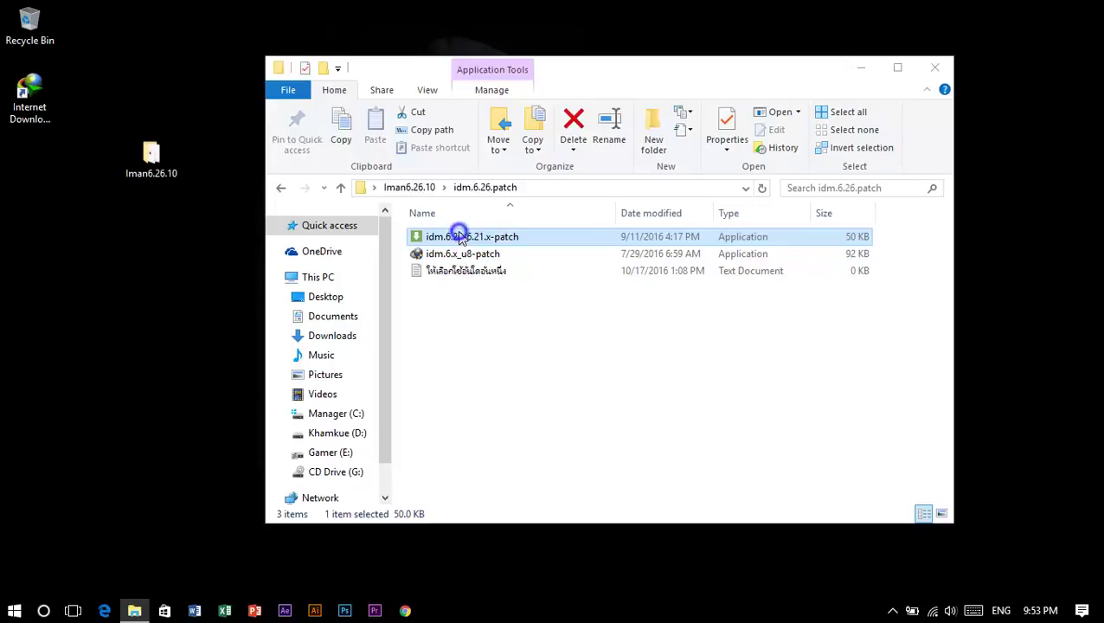
right_click(458, 238)
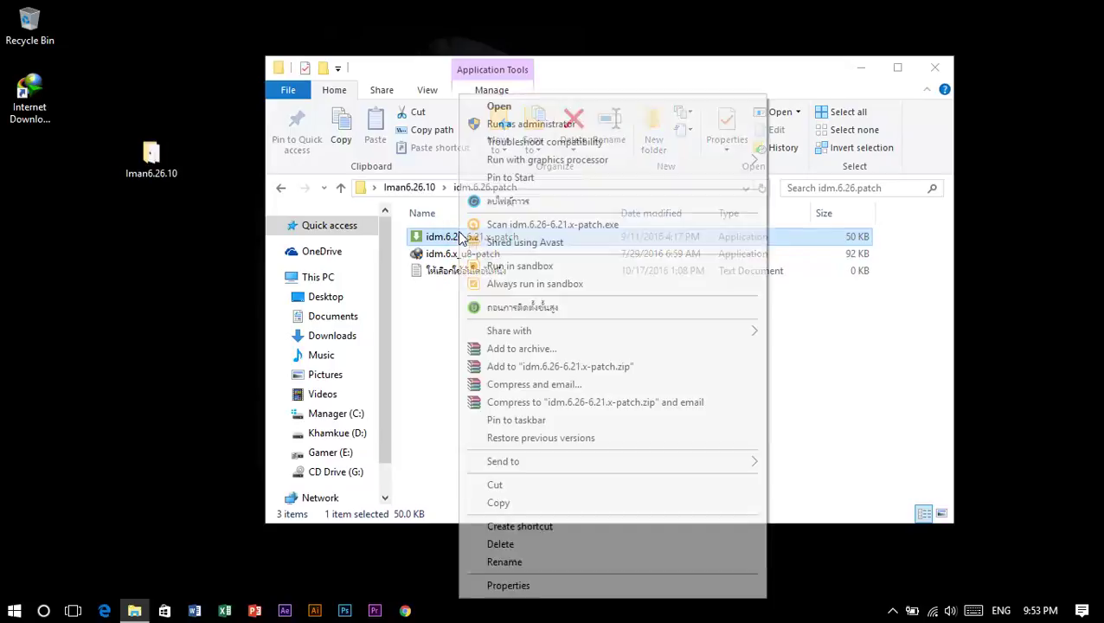
click(498, 502)
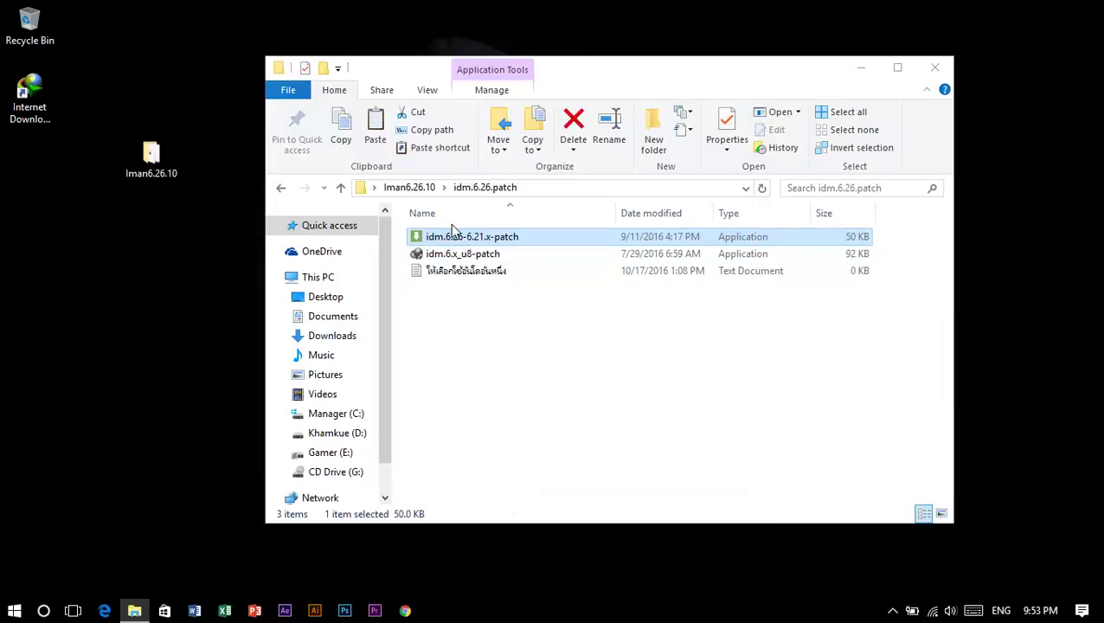
click(477, 300)
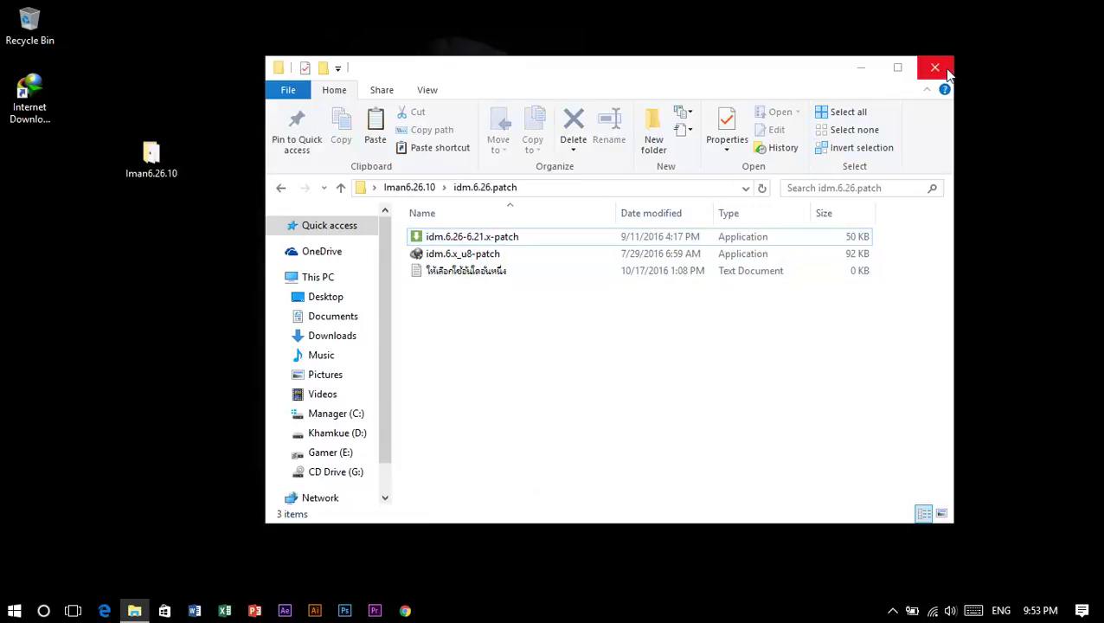
Minimize the patch folder window and open the file location of the Internet Download Manager desktop shortcut.
click(860, 67)
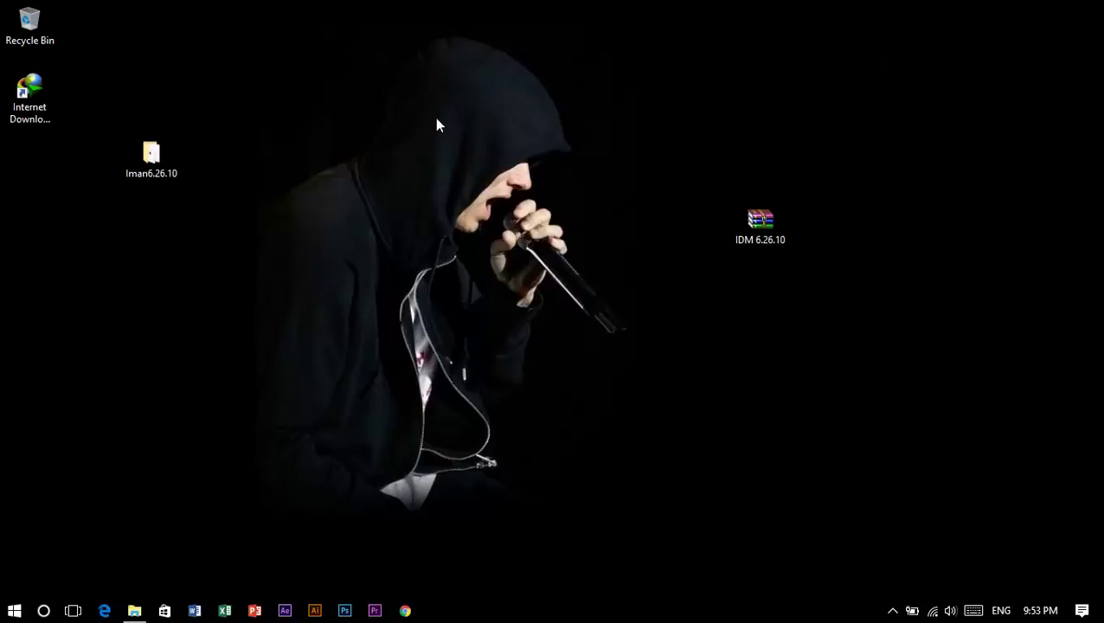
click(39, 88)
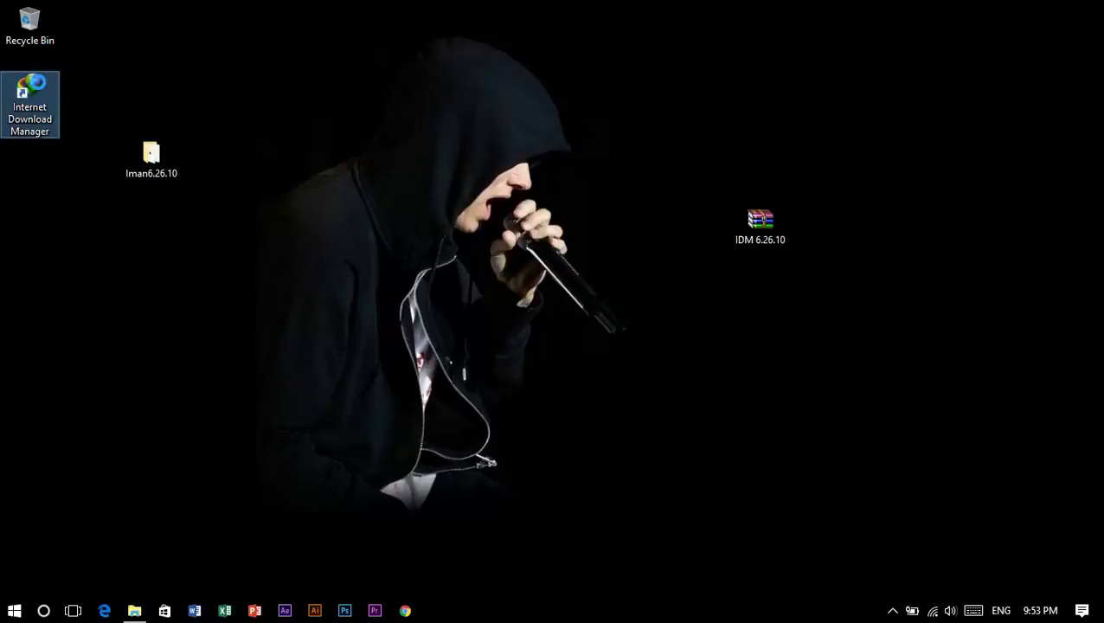
right_click(39, 89)
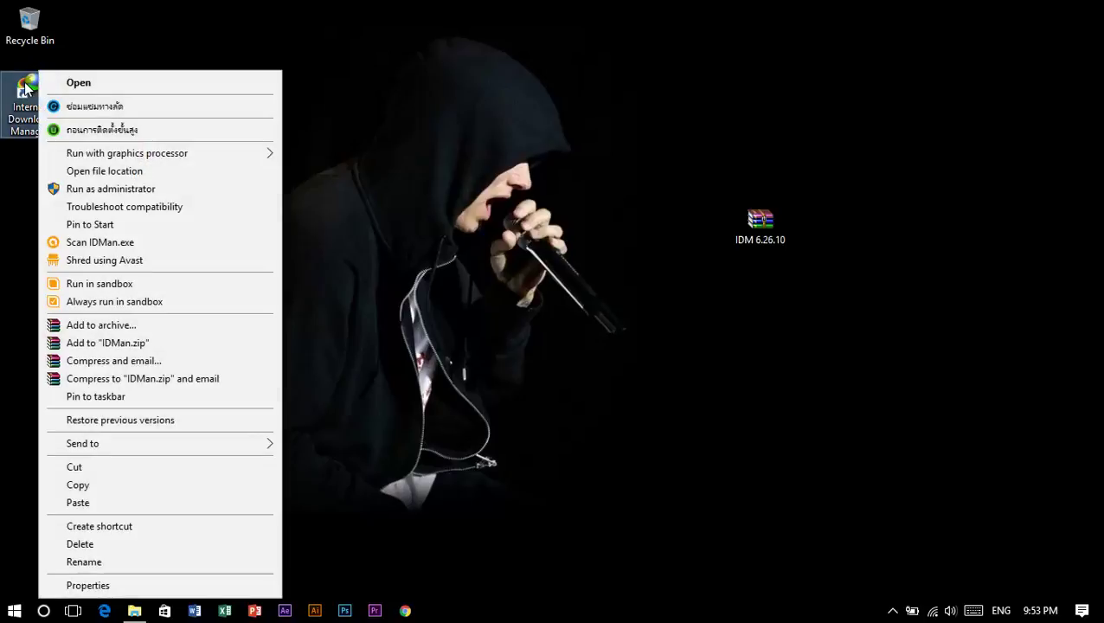
click(91, 172)
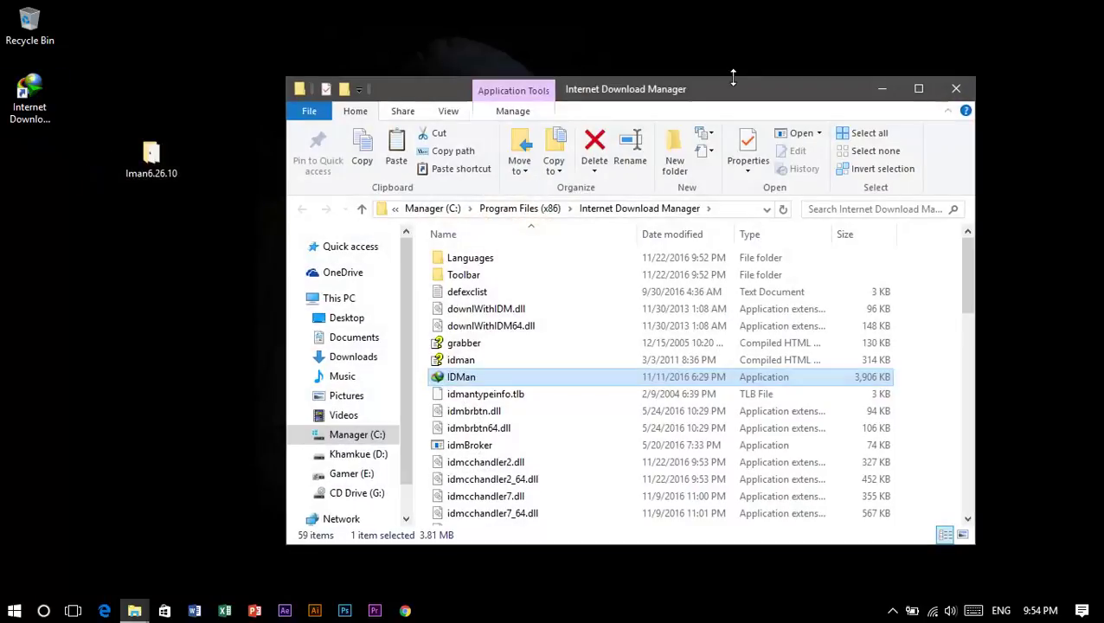
drag(729, 98, 709, 99)
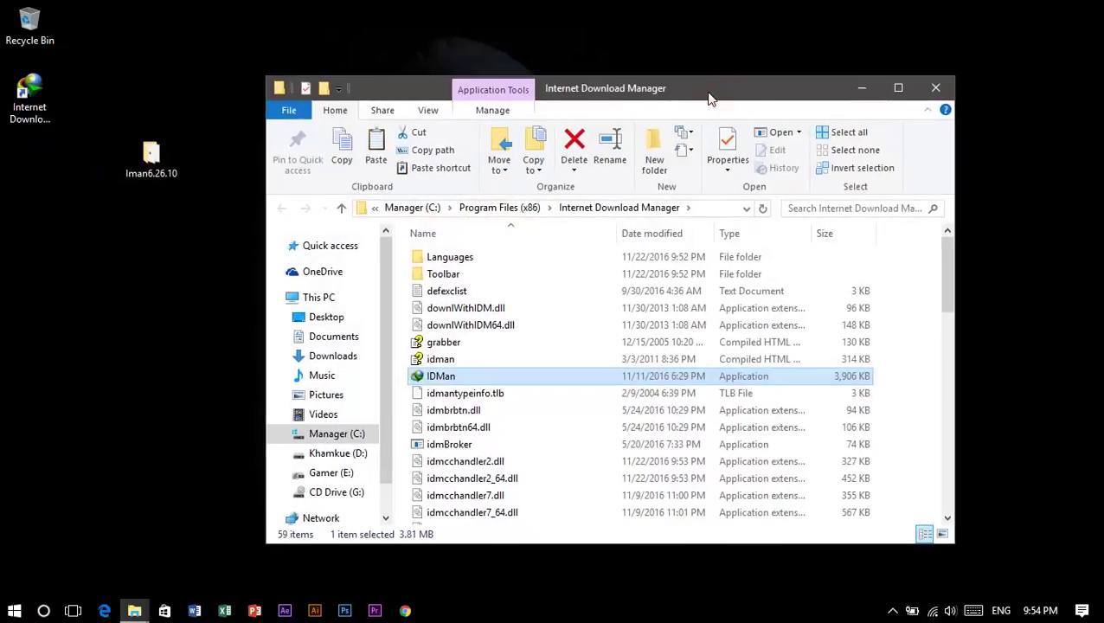
Paste the copied idm.6.26-6.21.x-patch application into the Internet Download Manager program folder.
right_click(893, 344)
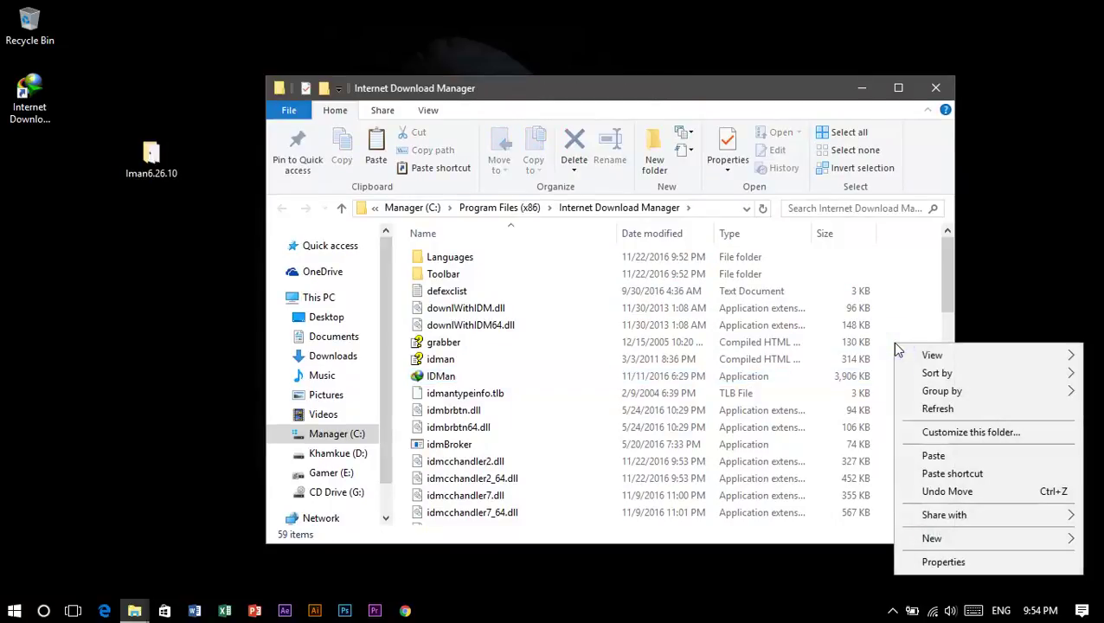
click(931, 456)
click(509, 201)
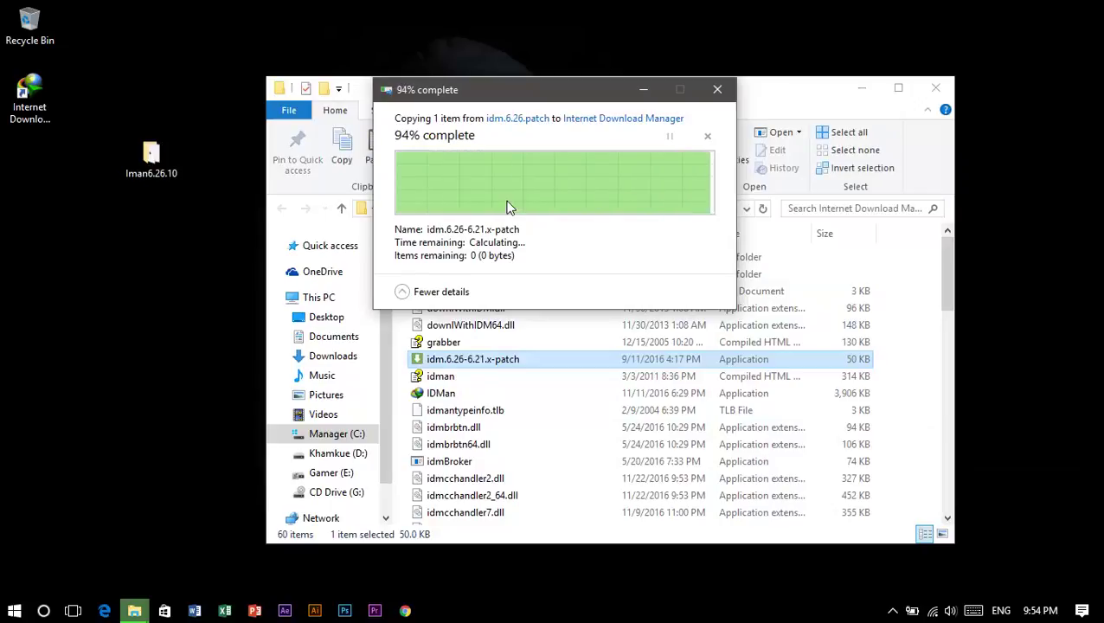
click(401, 362)
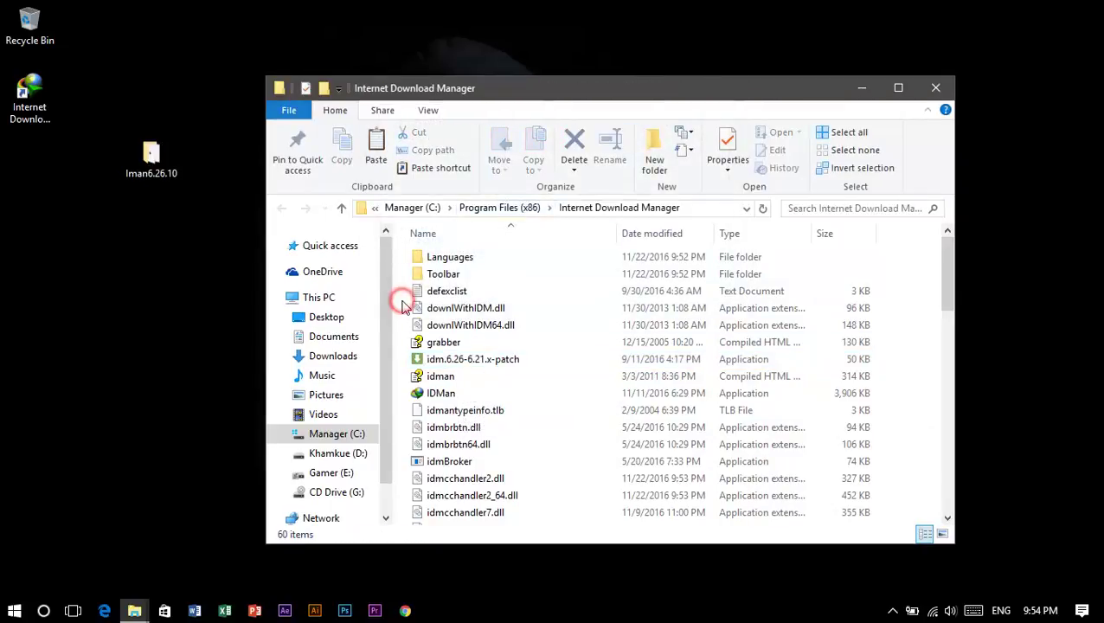
Run idm.6.26-6.21.x-patch from the program folder and register with first name K2 and last name Soft.
click(454, 361)
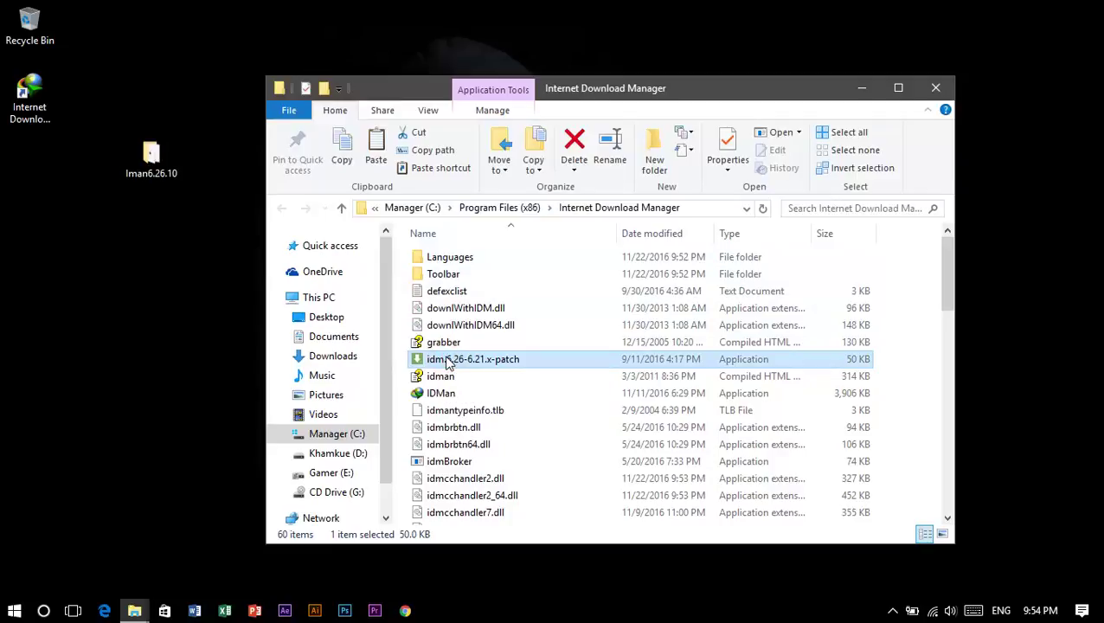
double_click(447, 363)
click(538, 267)
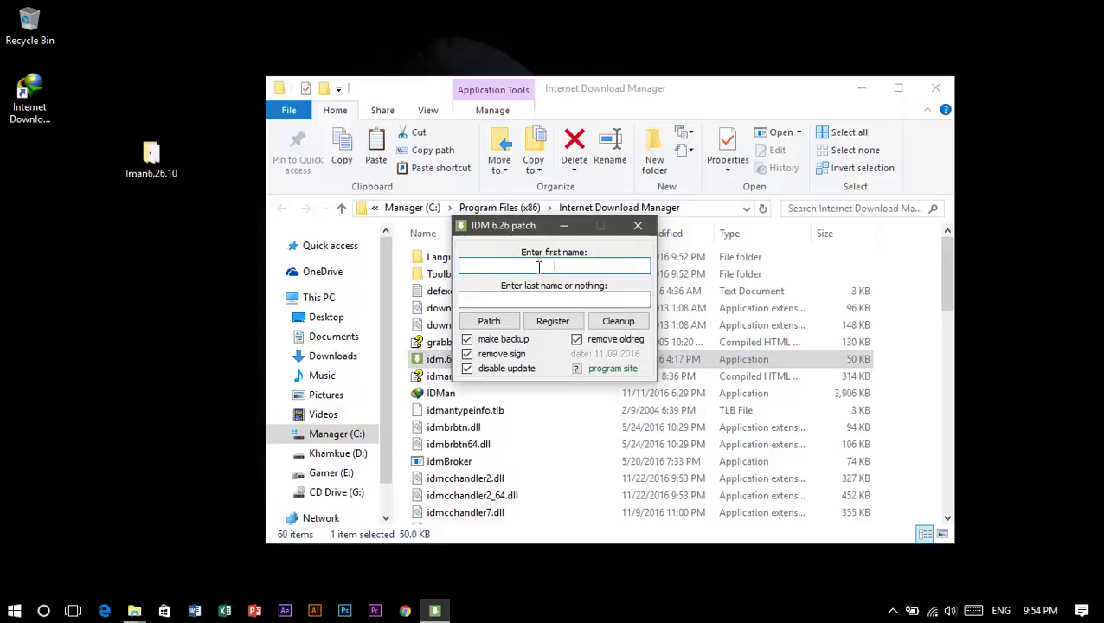
text(K2)
click(554, 300)
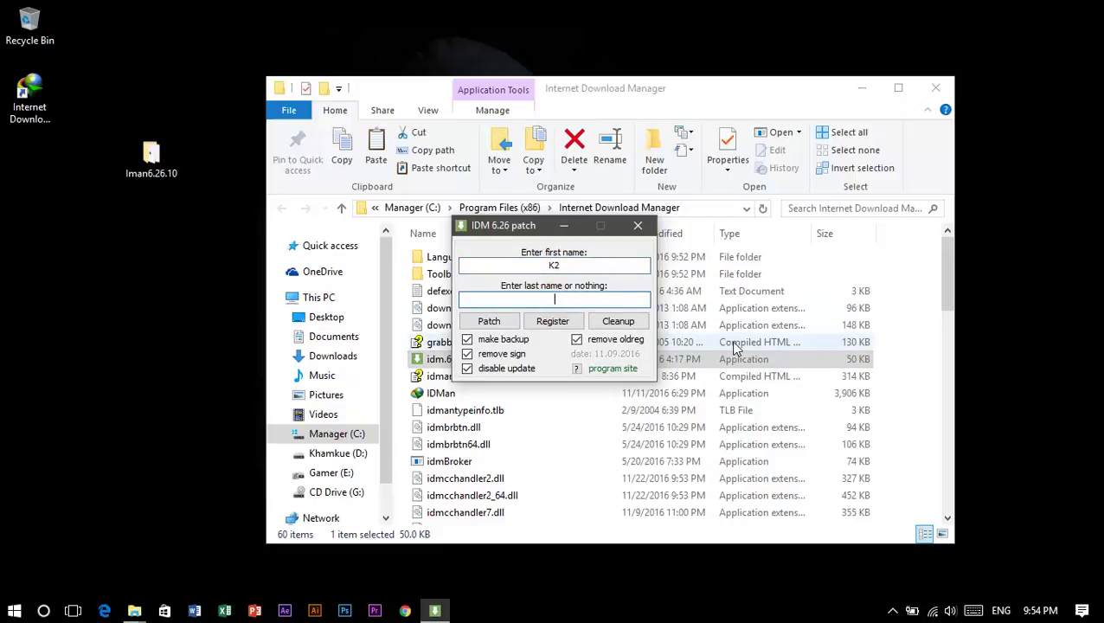
text(Soft)
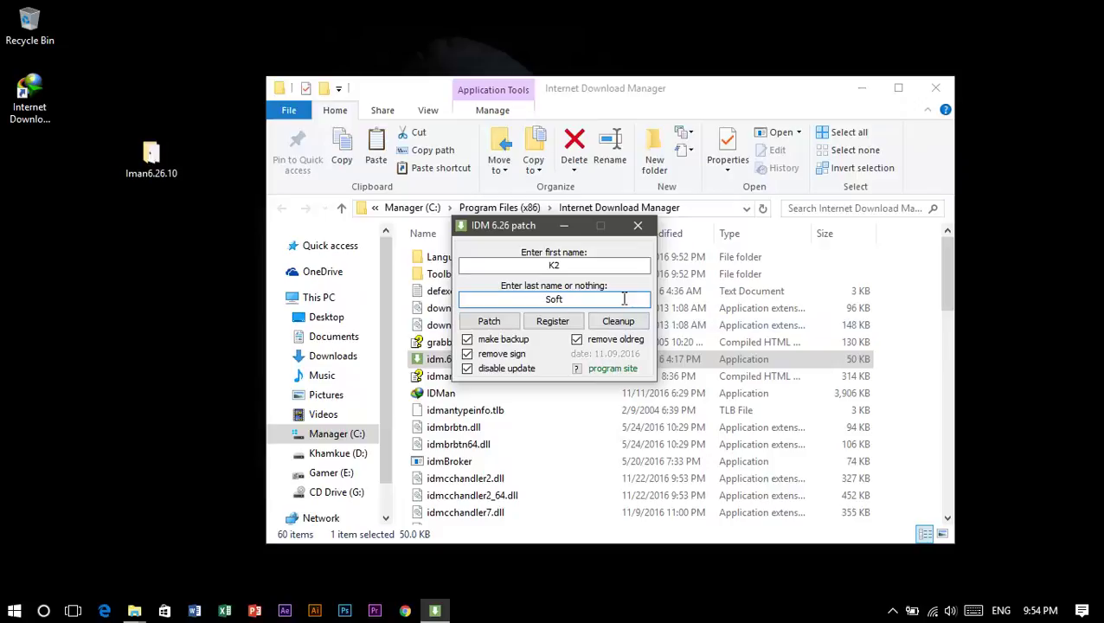
click(528, 322)
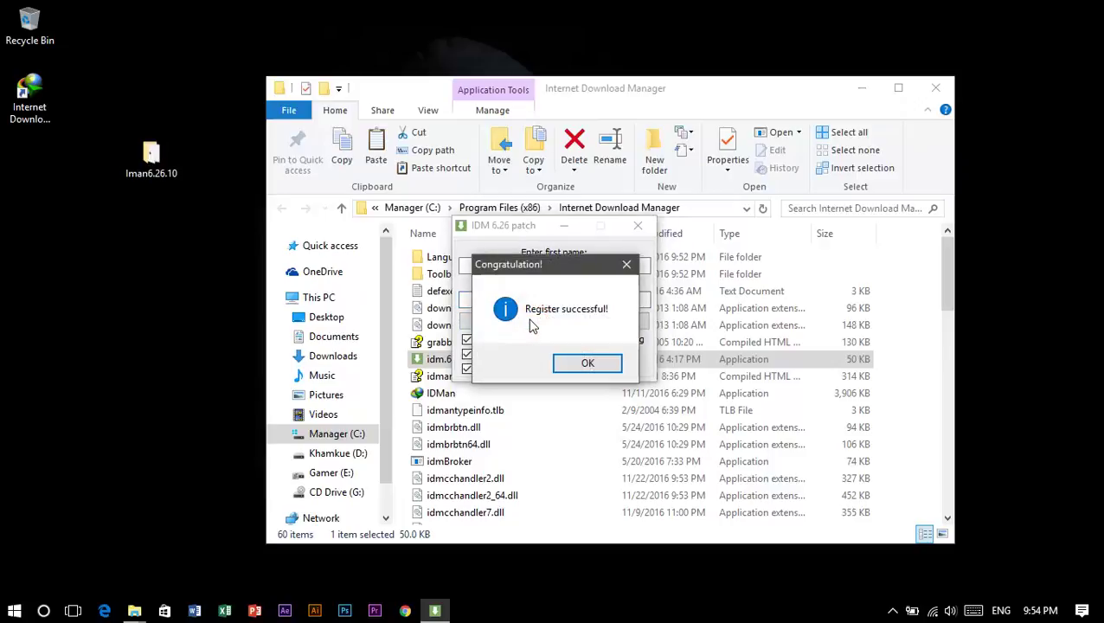
click(588, 364)
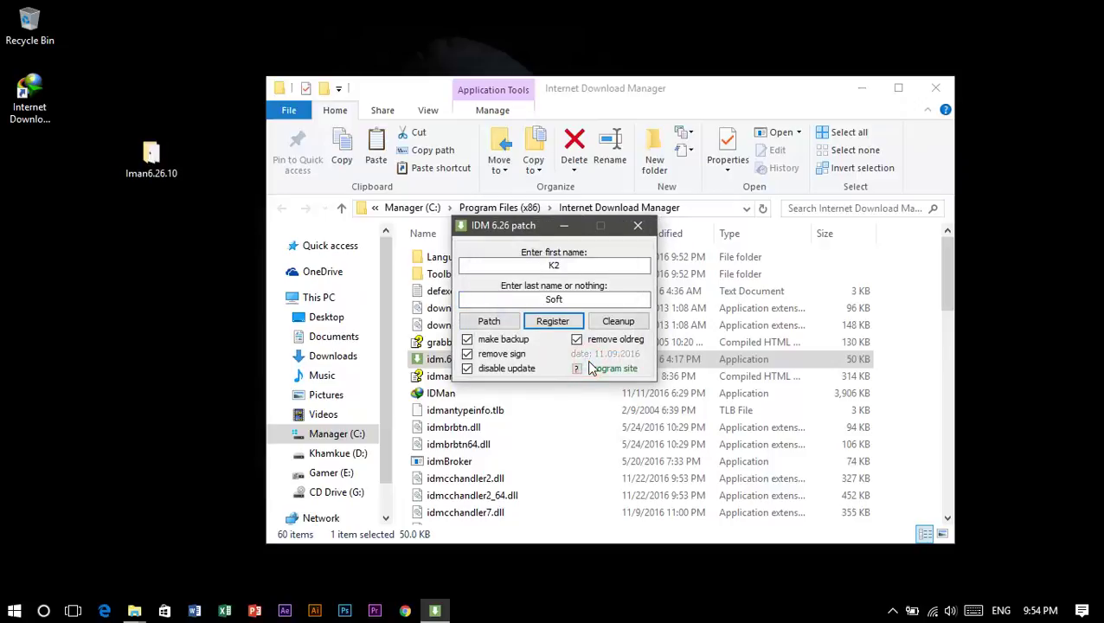
Try to patch IDMan.exe with all default options kept, and close the patch tool and the program folder.
click(488, 322)
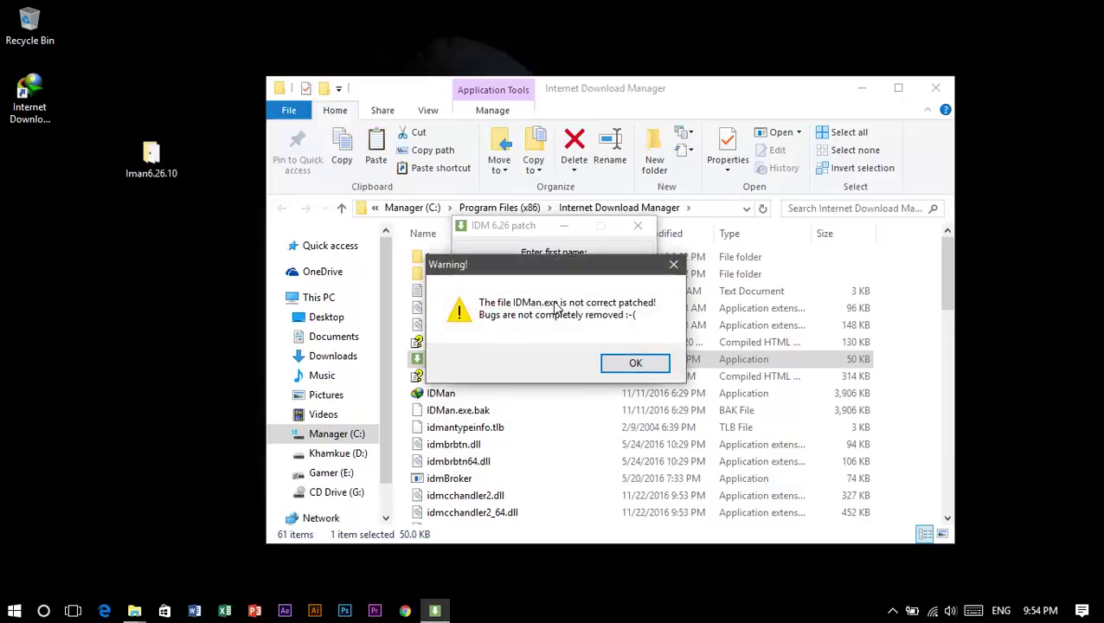
click(636, 363)
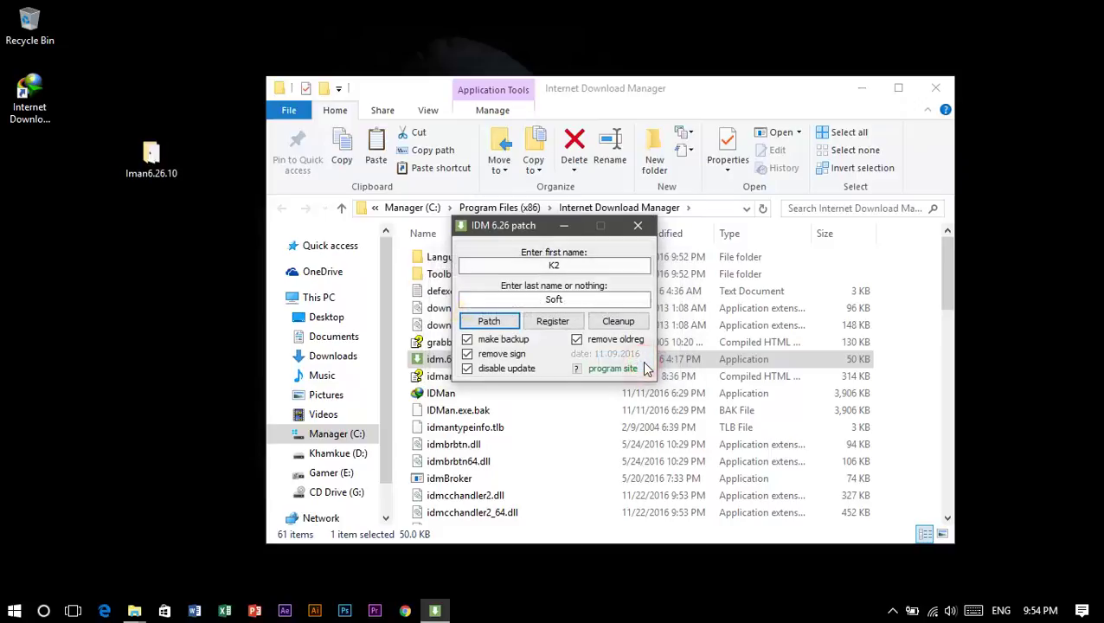
click(638, 227)
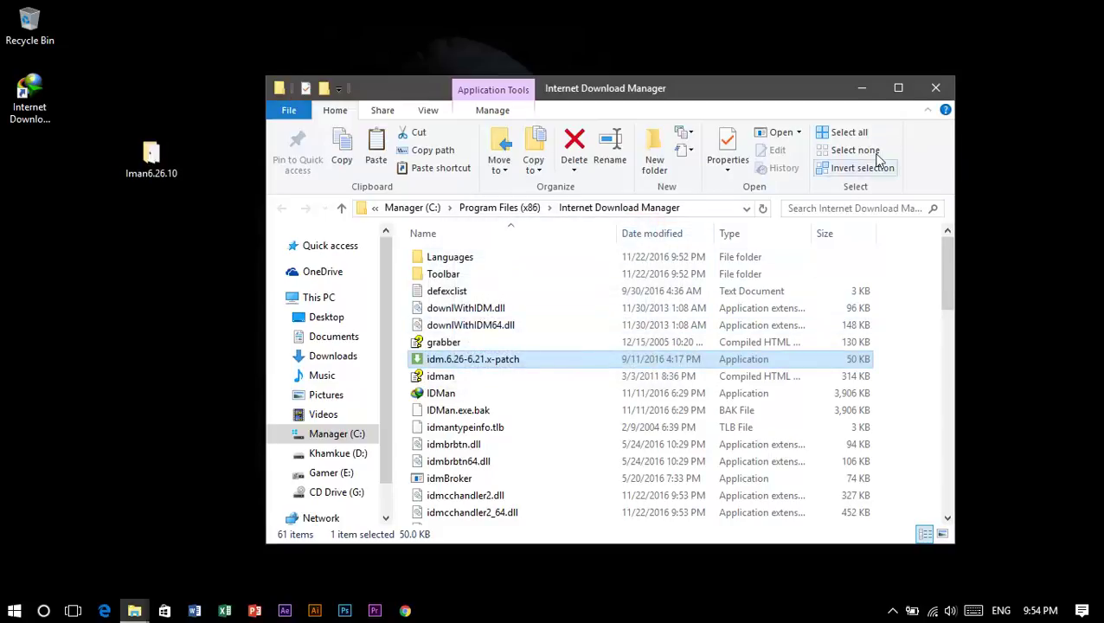
click(934, 88)
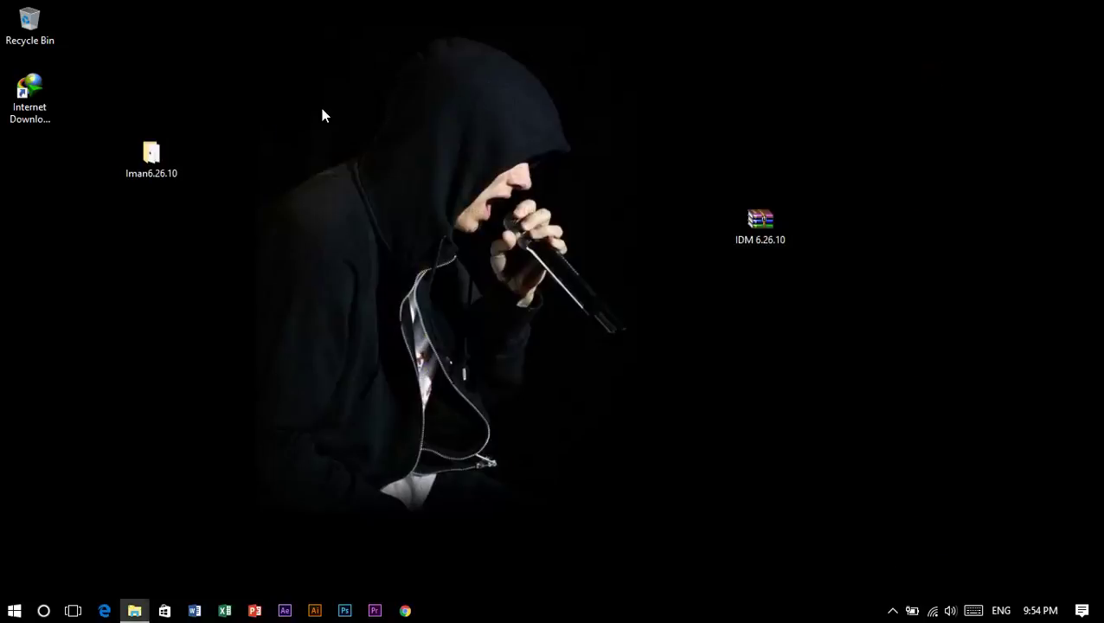
Launch Internet Download Manager and check its registration options and About details, closing the program when finished.
double_click(42, 87)
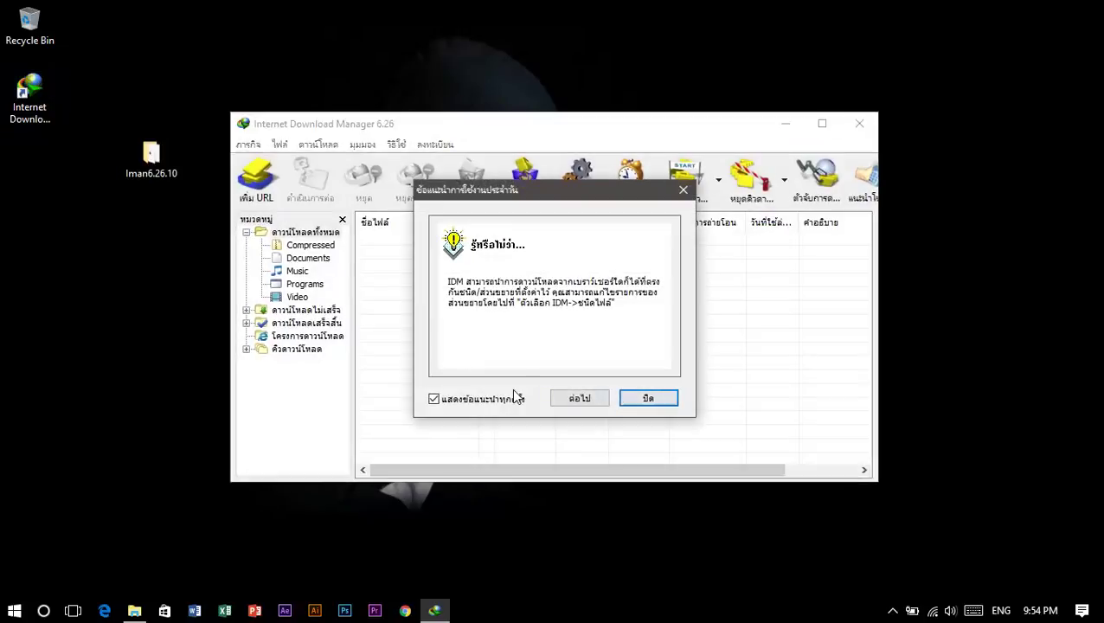
click(652, 402)
click(433, 146)
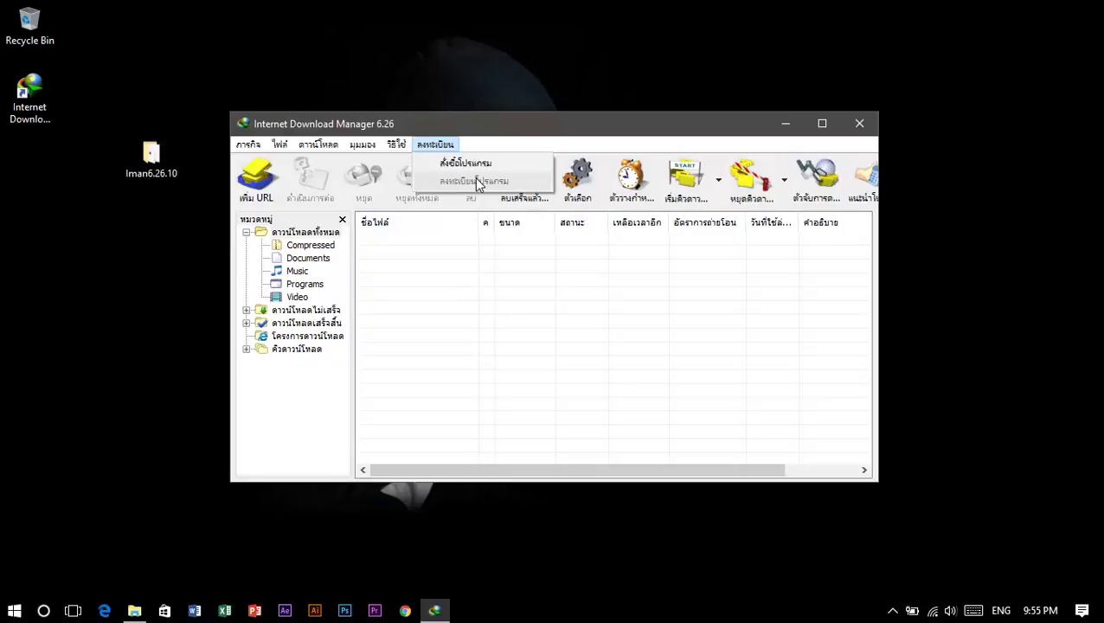
mouse_move(398, 145)
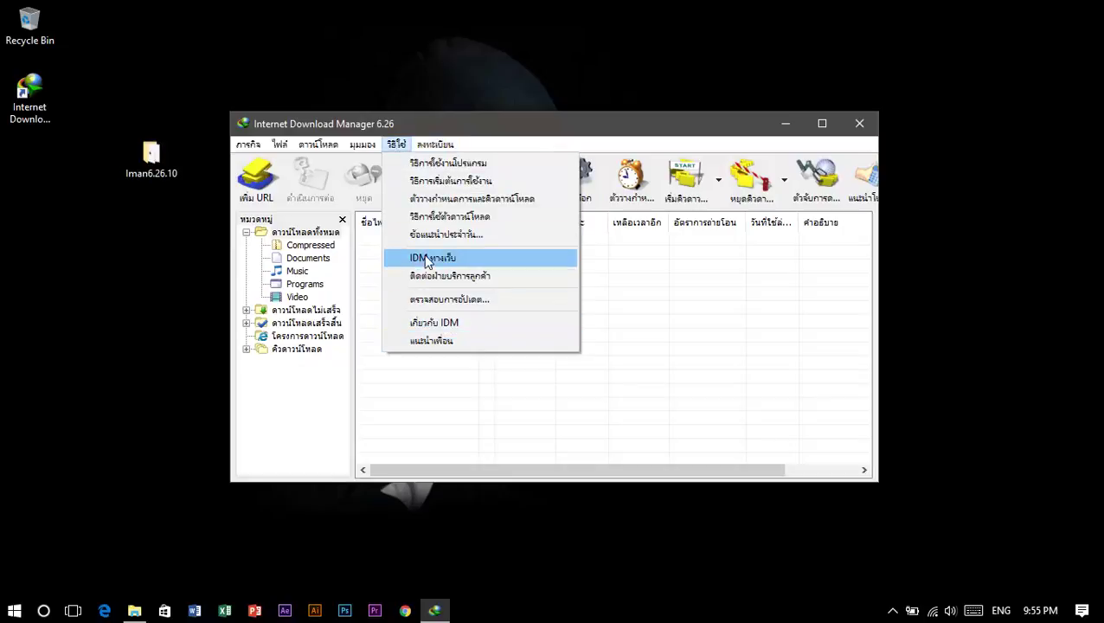
click(435, 323)
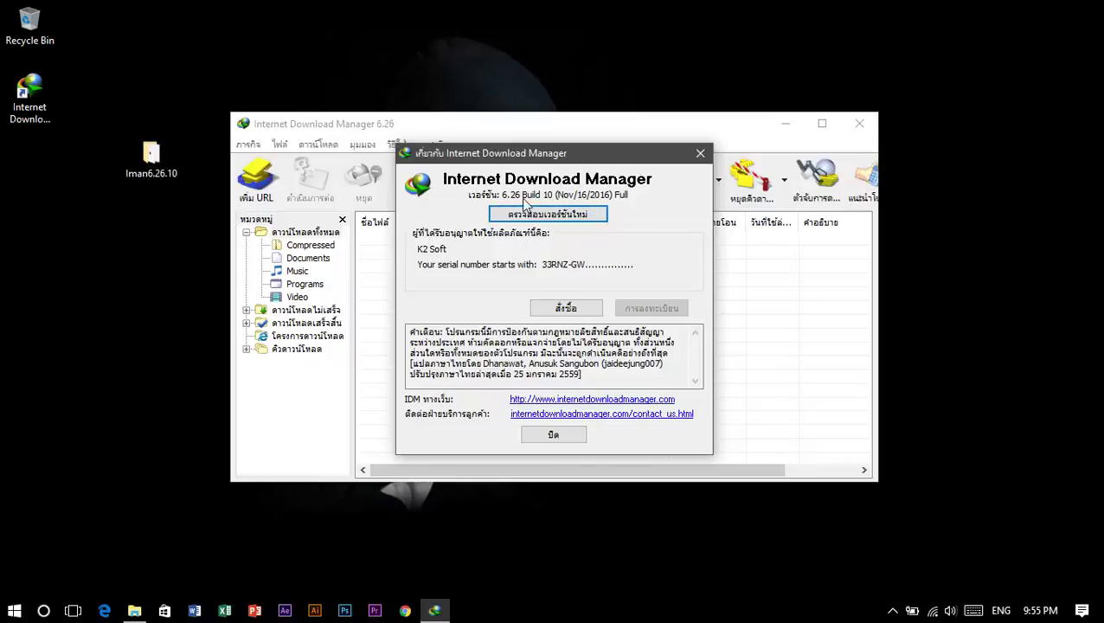
click(554, 435)
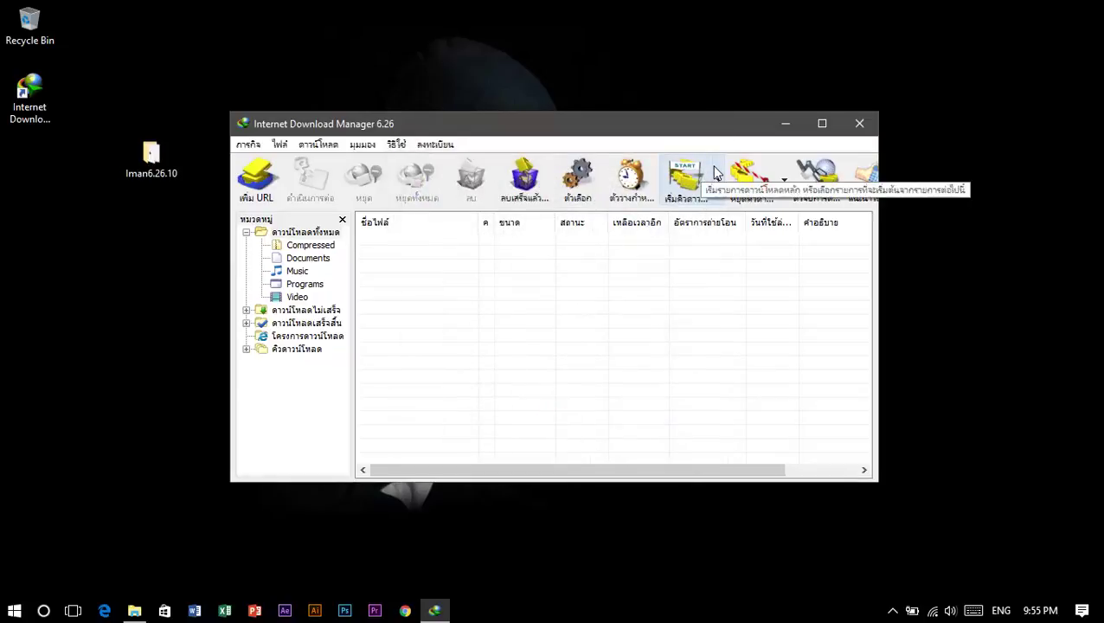
click(860, 126)
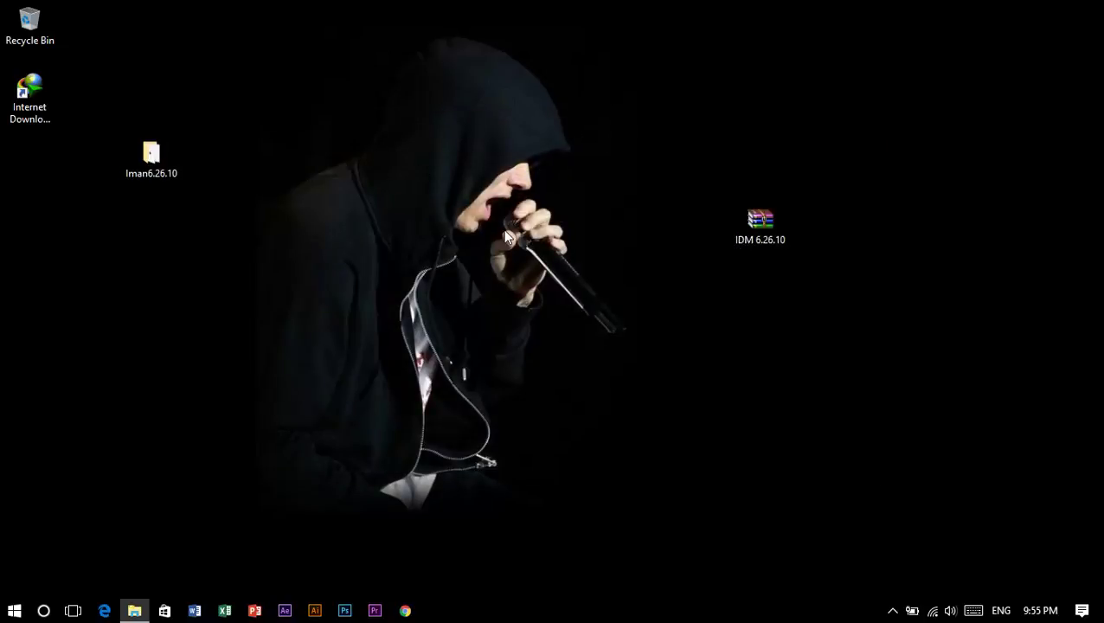